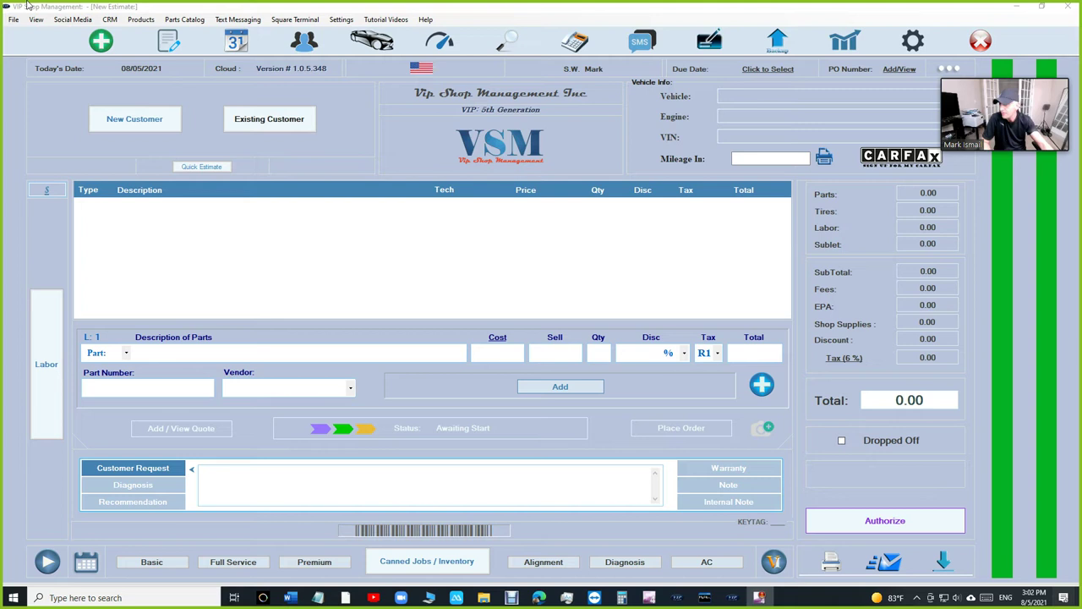
# - In the browser, load nexpart.com
pyautogui.click(539, 597)
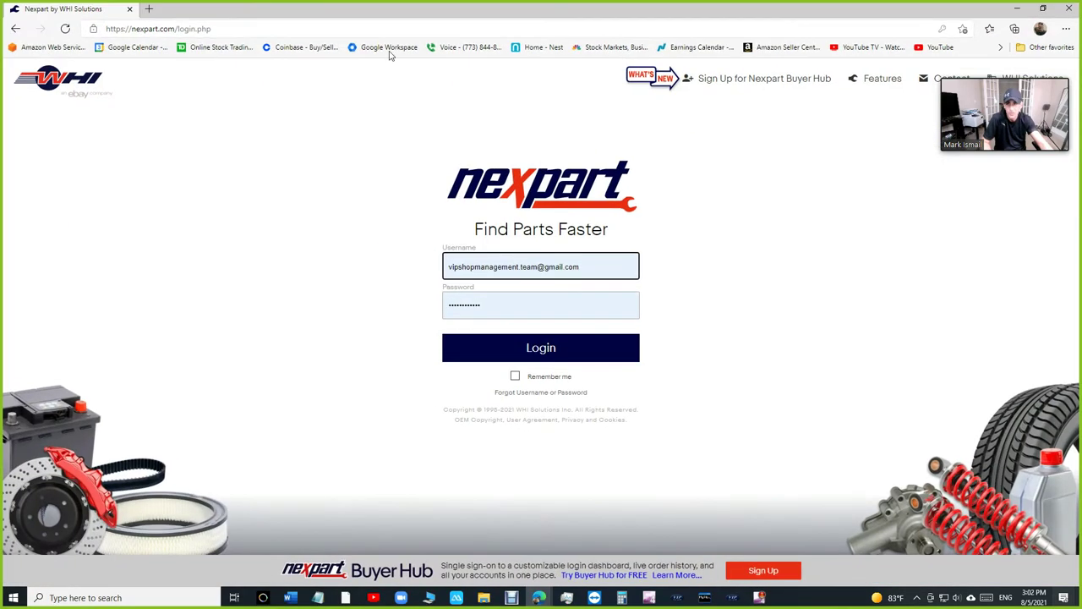
pyautogui.click(238, 31)
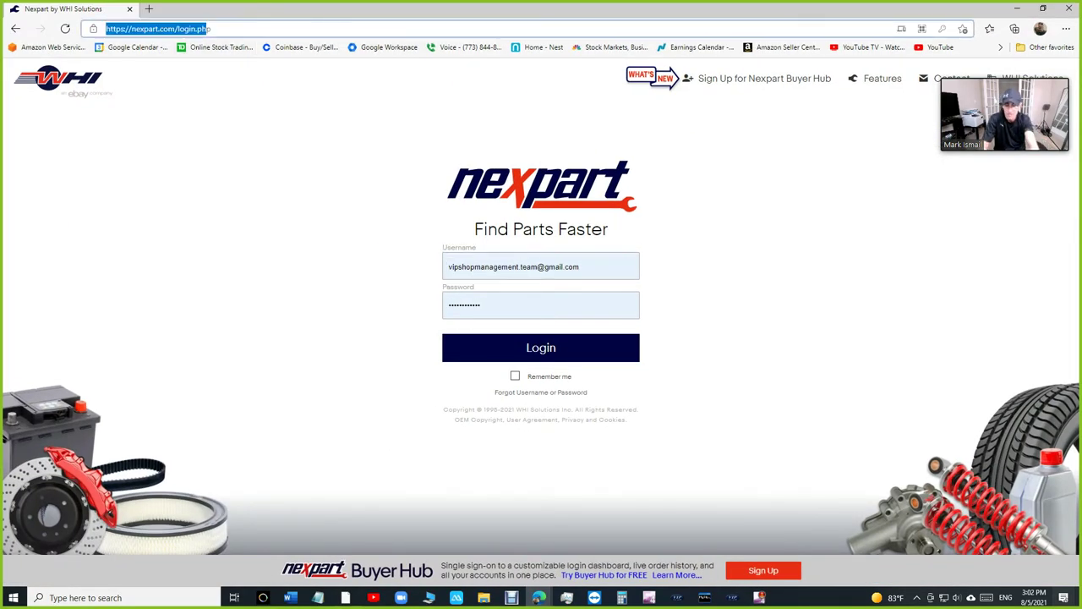
pyautogui.write('nep')
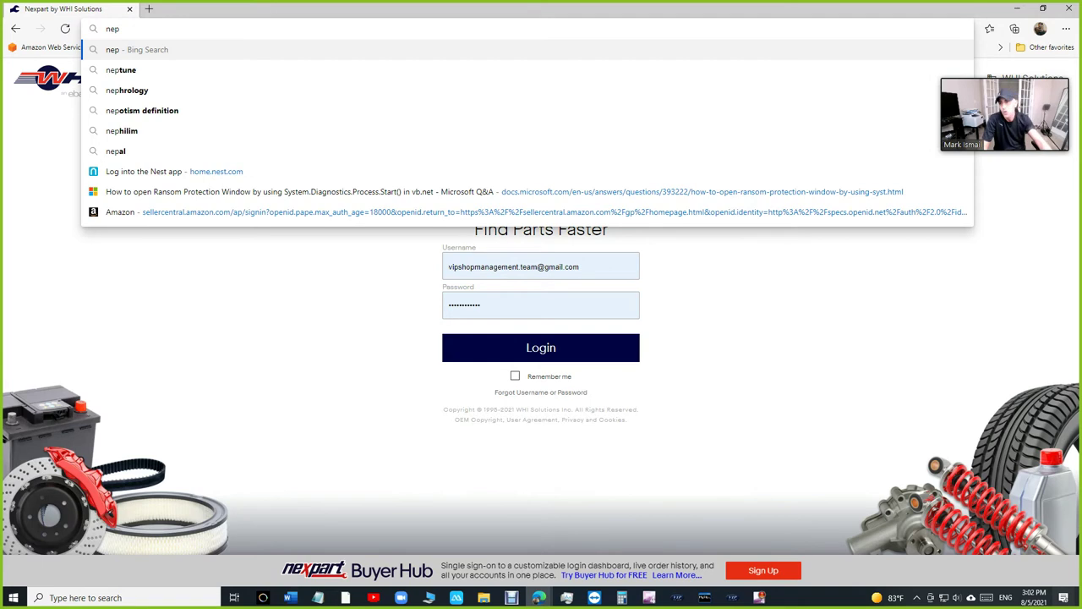
pyautogui.moveTo(138, 32); pyautogui.dragTo(107, 30)
pyautogui.write('nex')
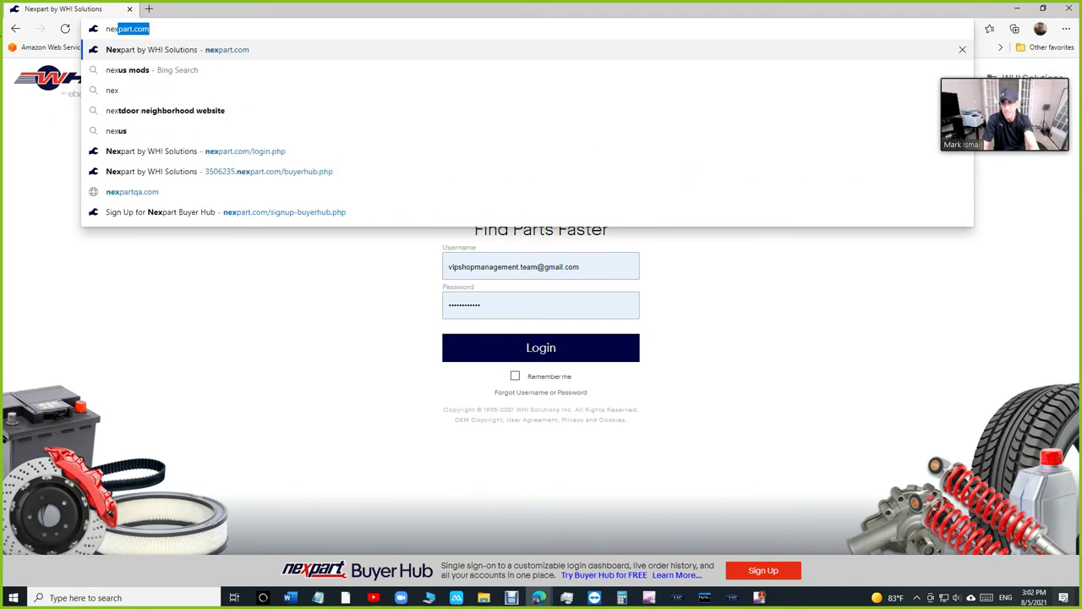
pyautogui.write('part.com')
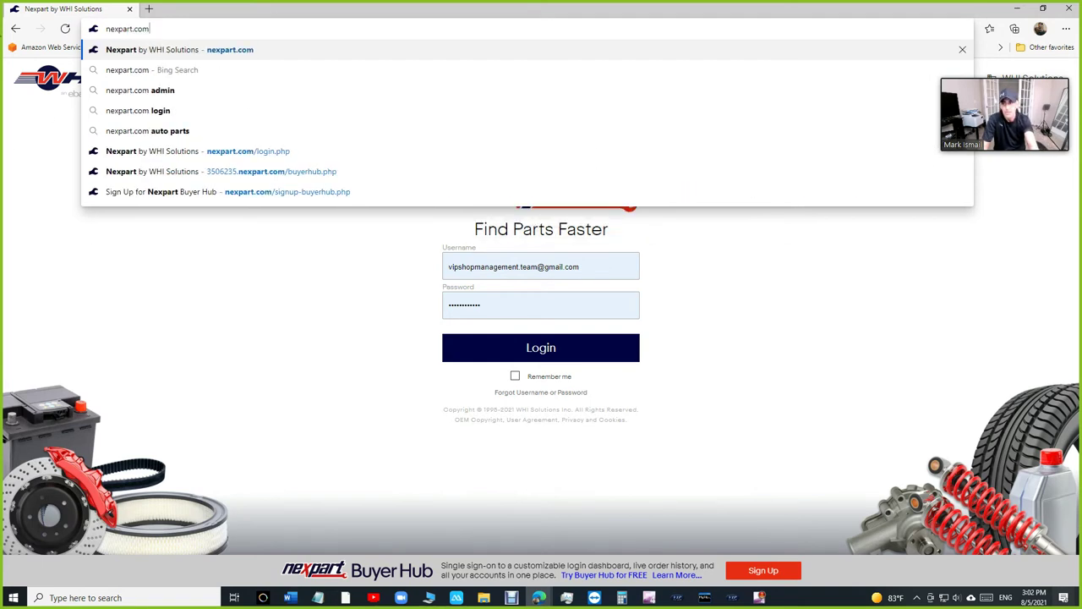
pyautogui.press('Return')
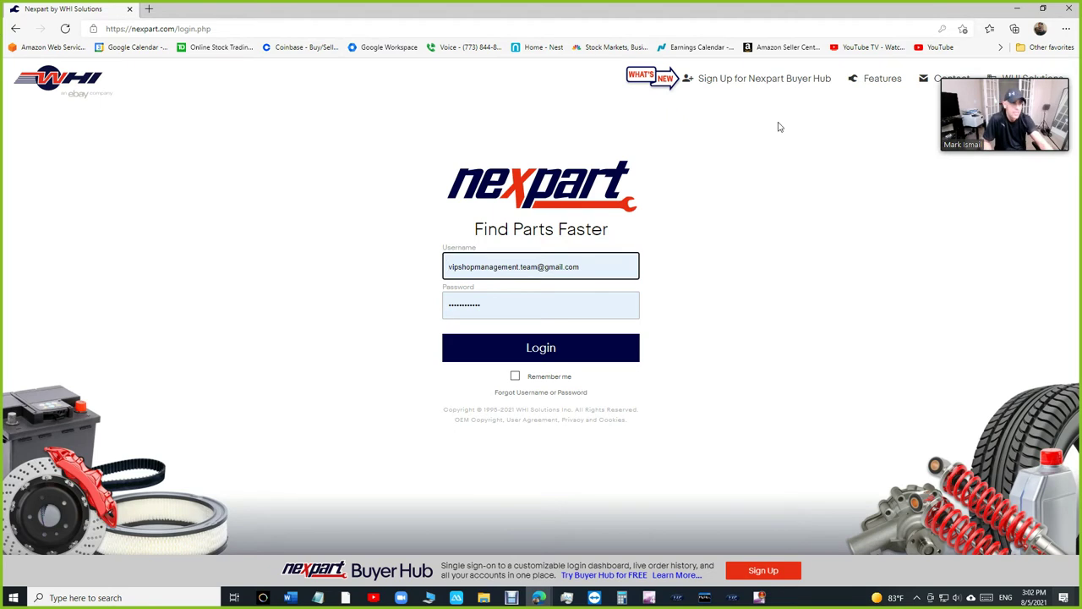
# - Start the Buyer Hub signup with the shop's e-mail address and tick the reCAPTCHA check
pyautogui.click(718, 81)
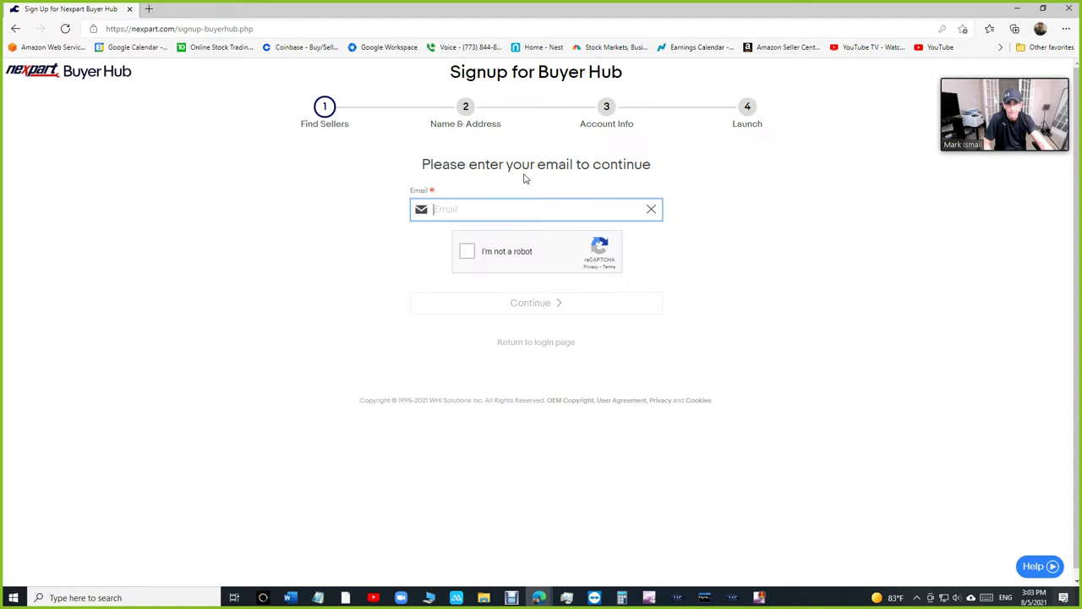
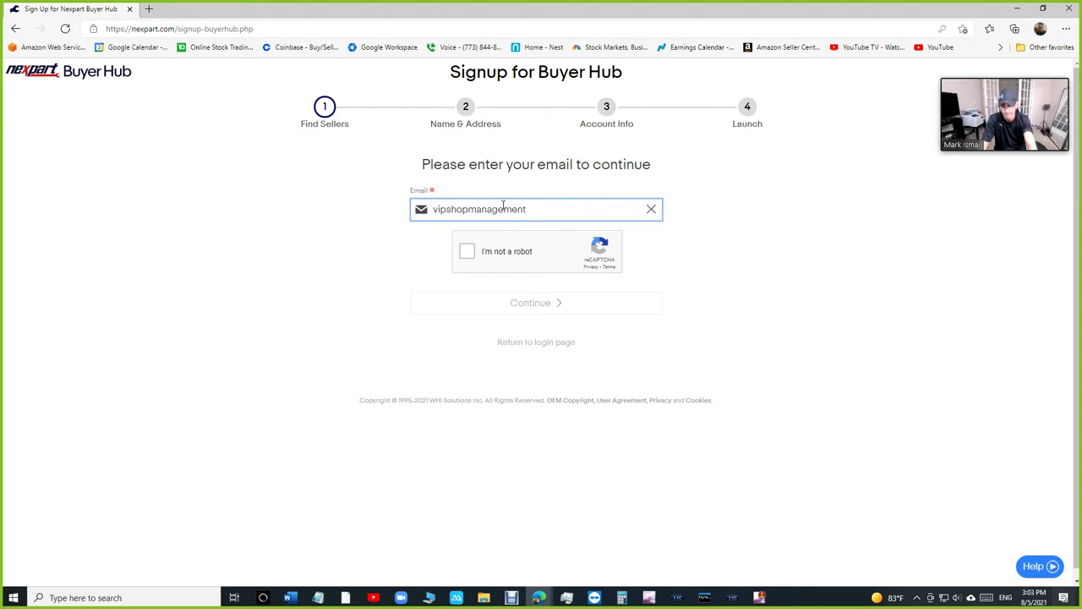
pyautogui.click(469, 252)
# - Continue the signup to reach the Account Found notice
pyautogui.click(511, 306)
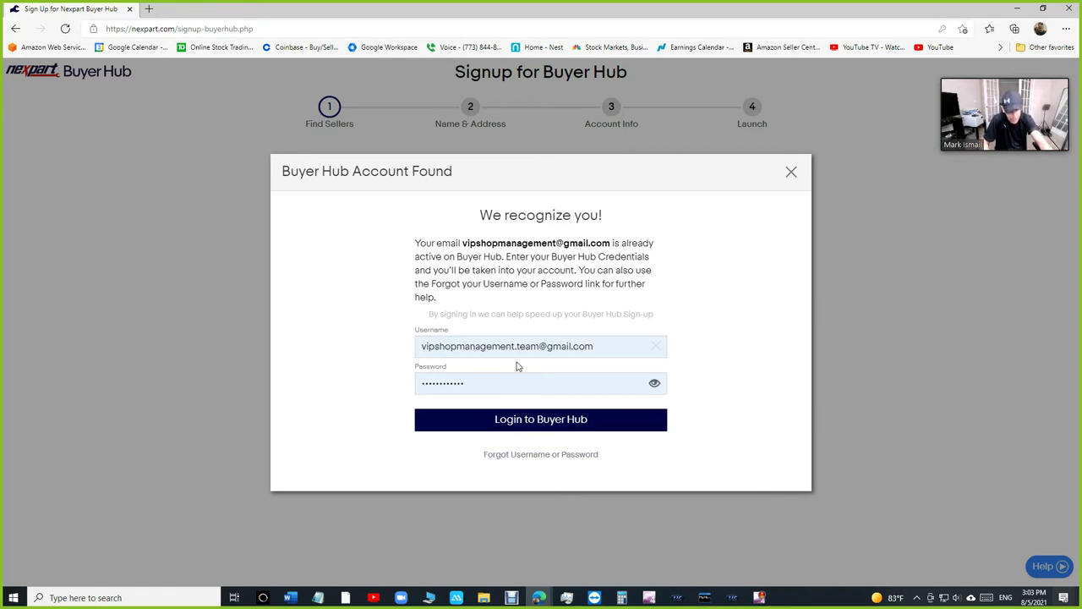
# - In VIP Shop Management, view the Nexpart Vendors setup, close it and return to the browser
pyautogui.click(732, 598)
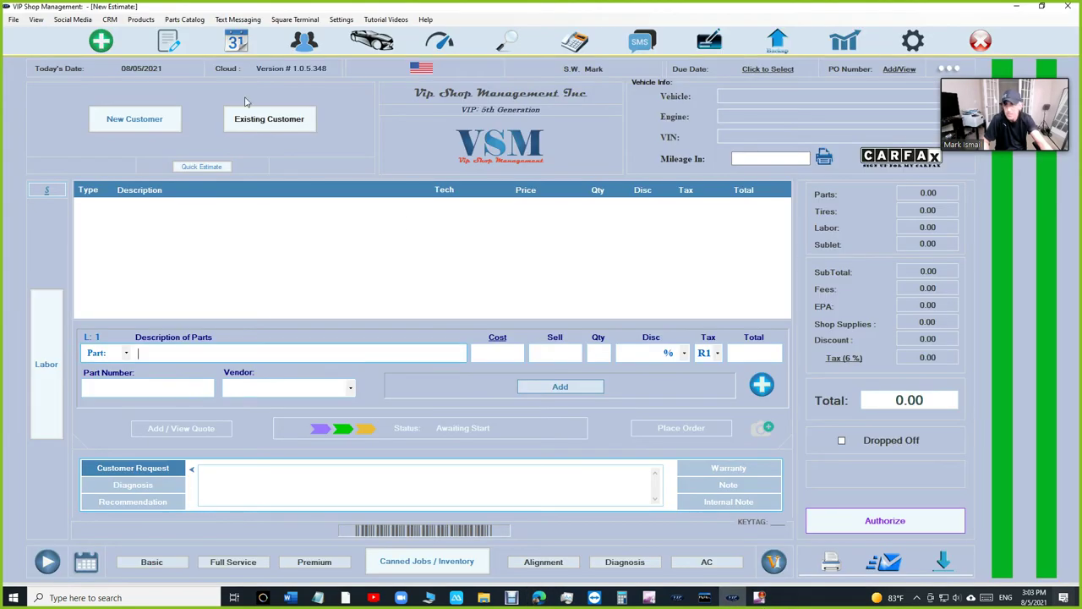
pyautogui.click(184, 20)
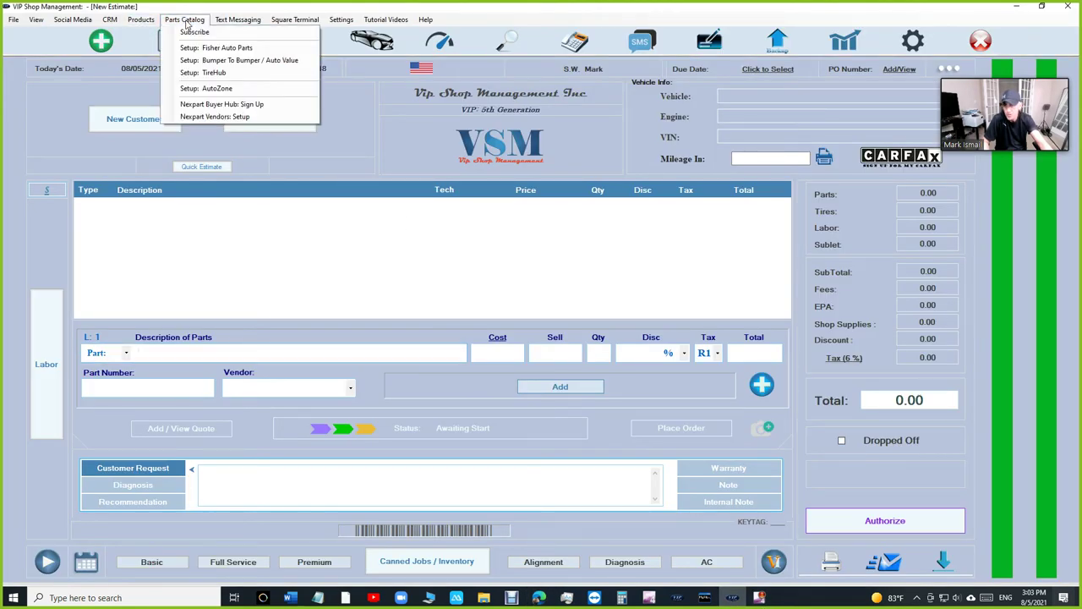
pyautogui.click(202, 119)
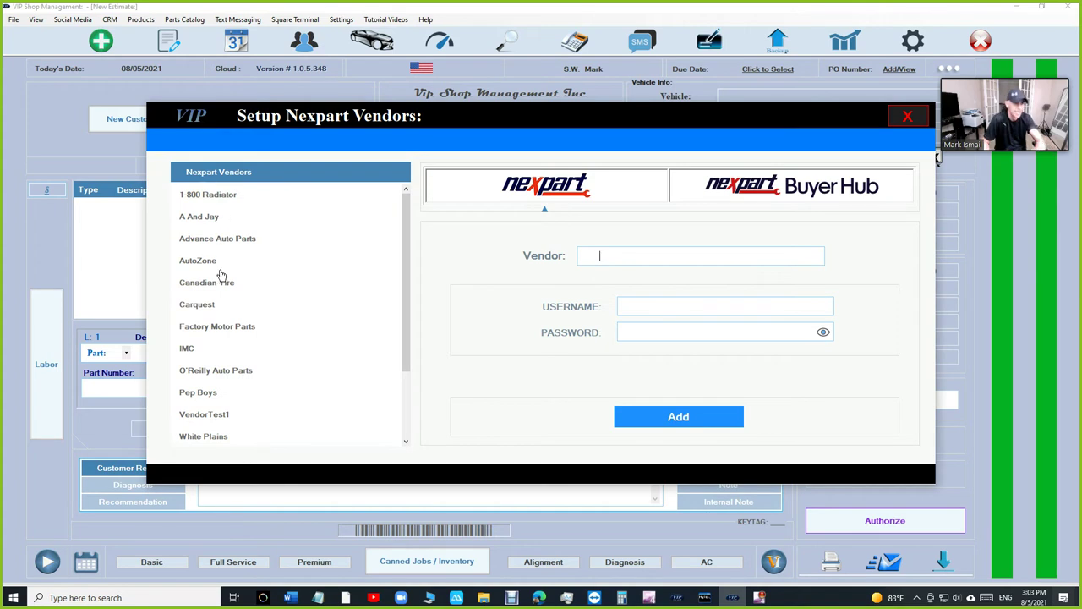
pyautogui.click(907, 116)
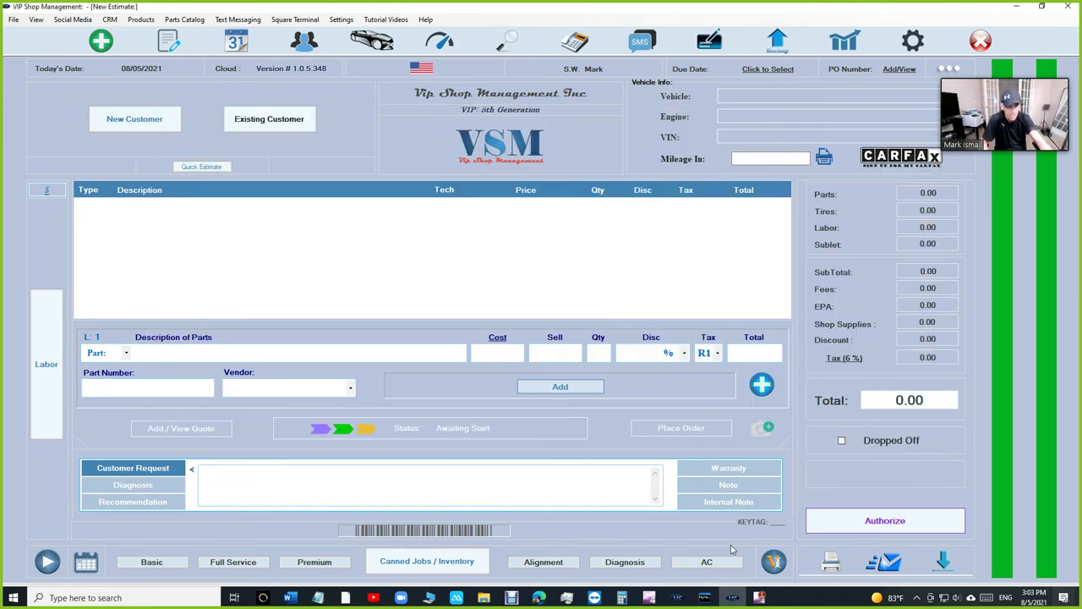
pyautogui.click(539, 597)
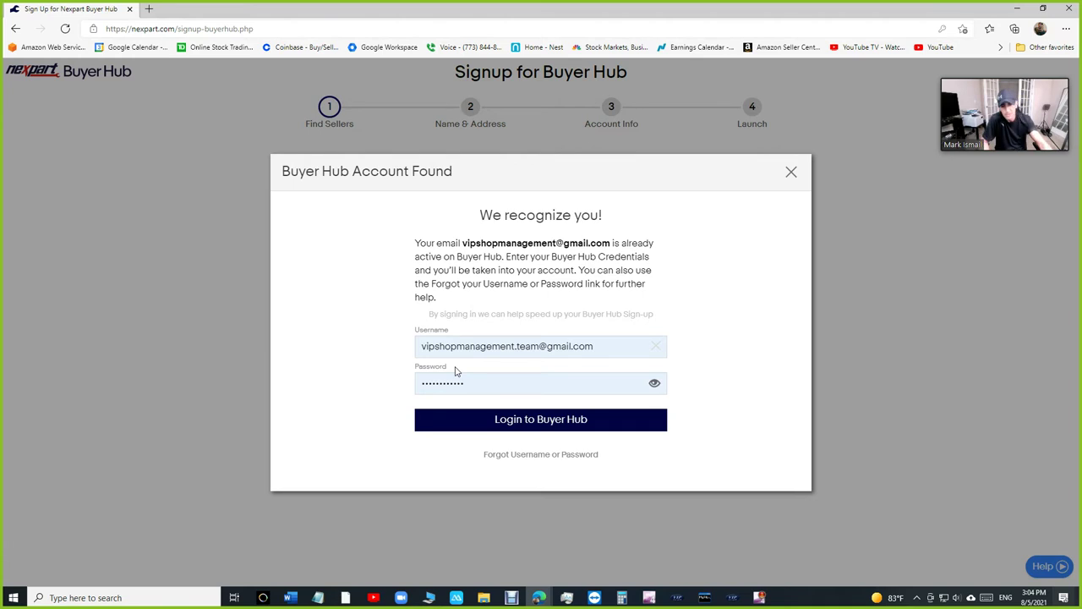
# - Open the password reset form, then close it and the Account Found notice
pyautogui.click(528, 456)
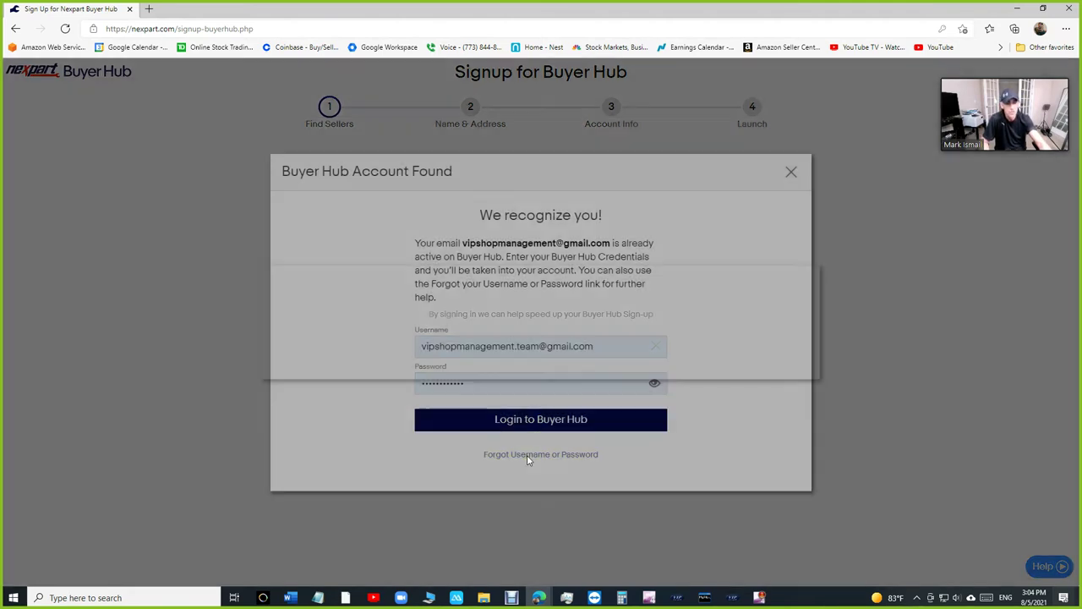
pyautogui.click(497, 309)
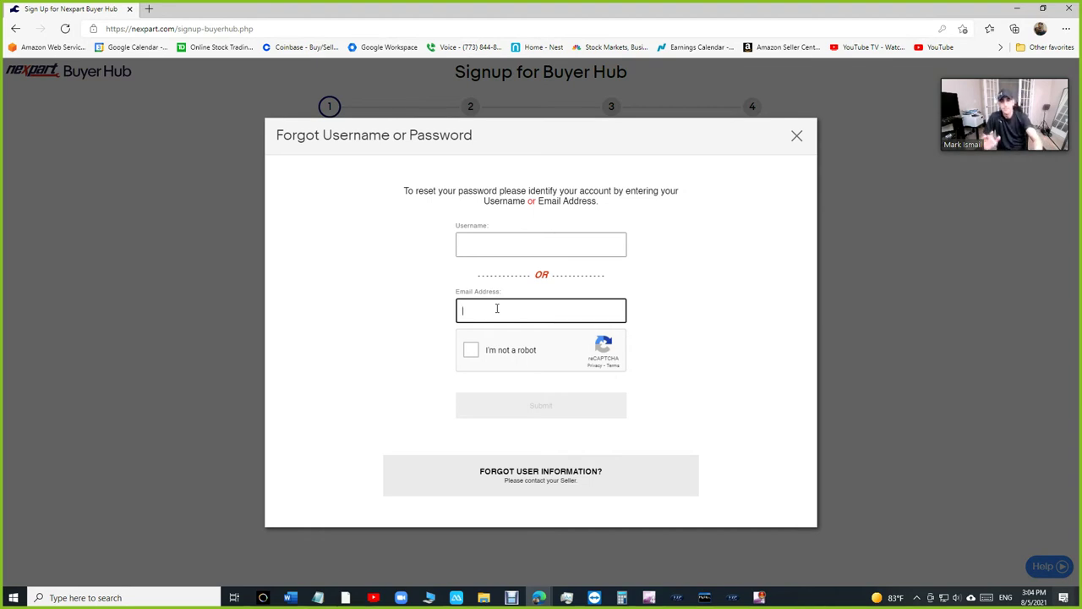
pyautogui.click(796, 136)
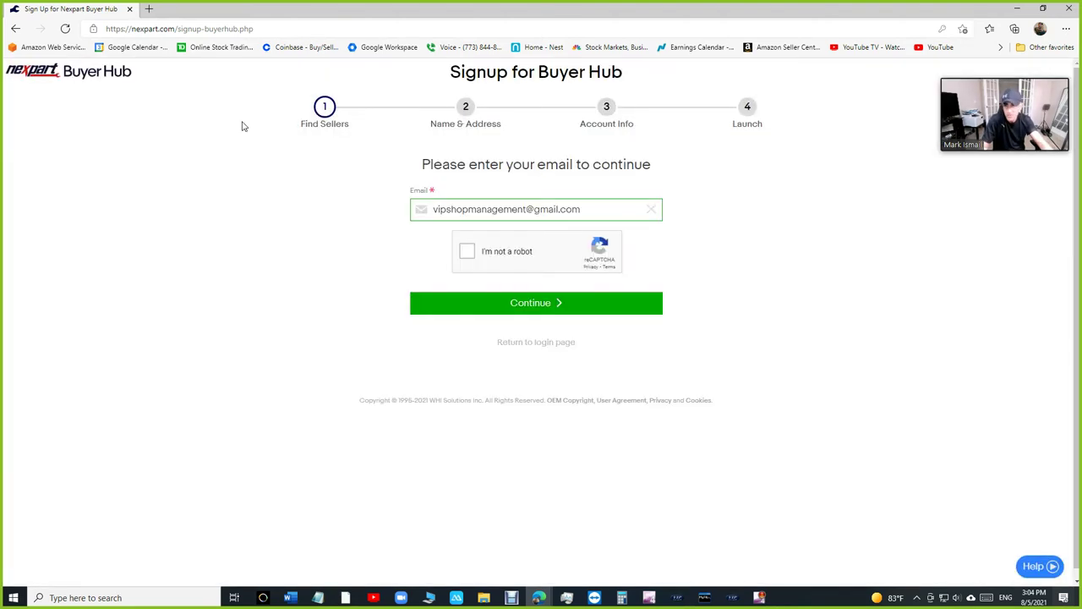
pyautogui.click(787, 172)
# - Go back and restart the Buyer Hub signup with a different e-mail address, passing reCAPTCHA
pyautogui.click(16, 29)
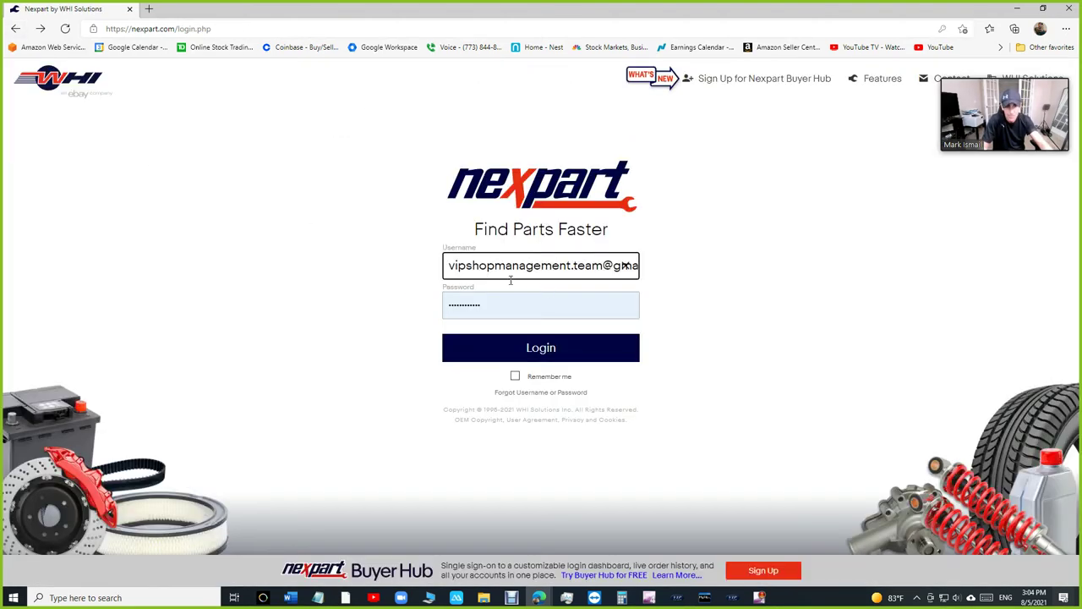
pyautogui.click(807, 78)
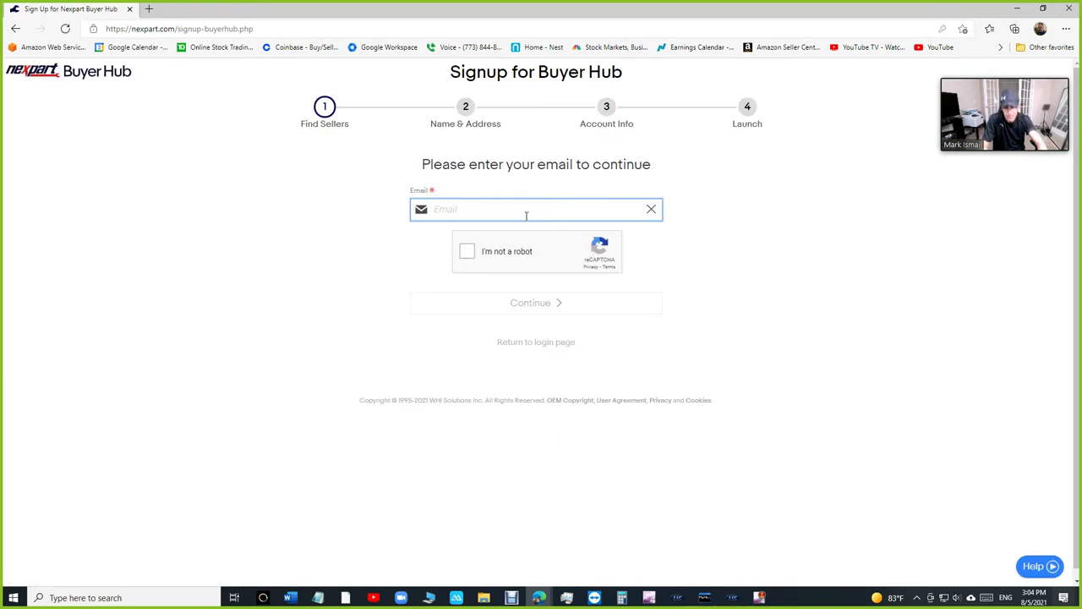
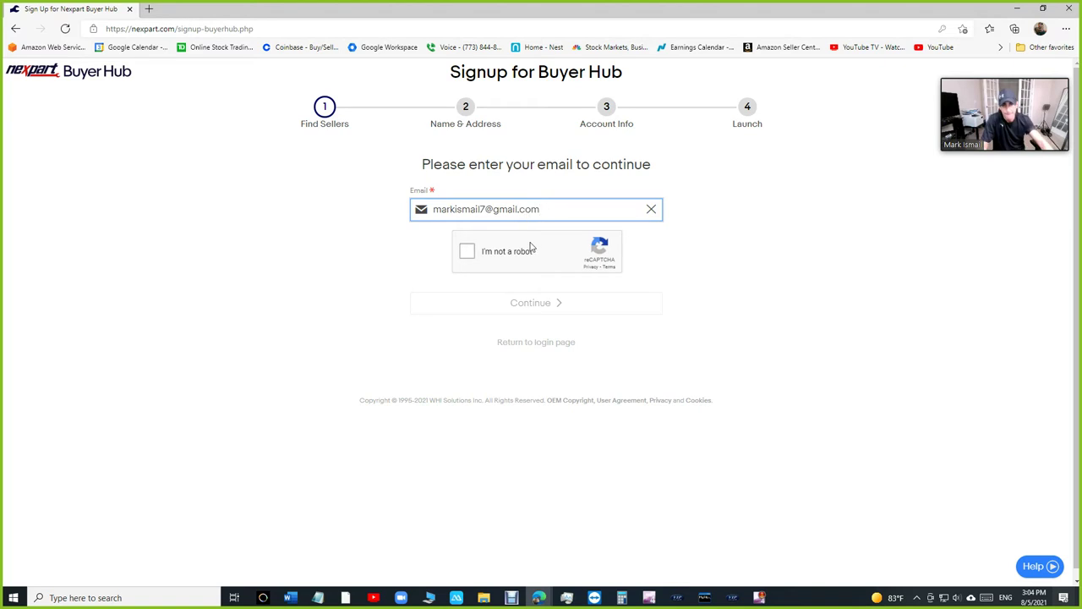
pyautogui.click(470, 253)
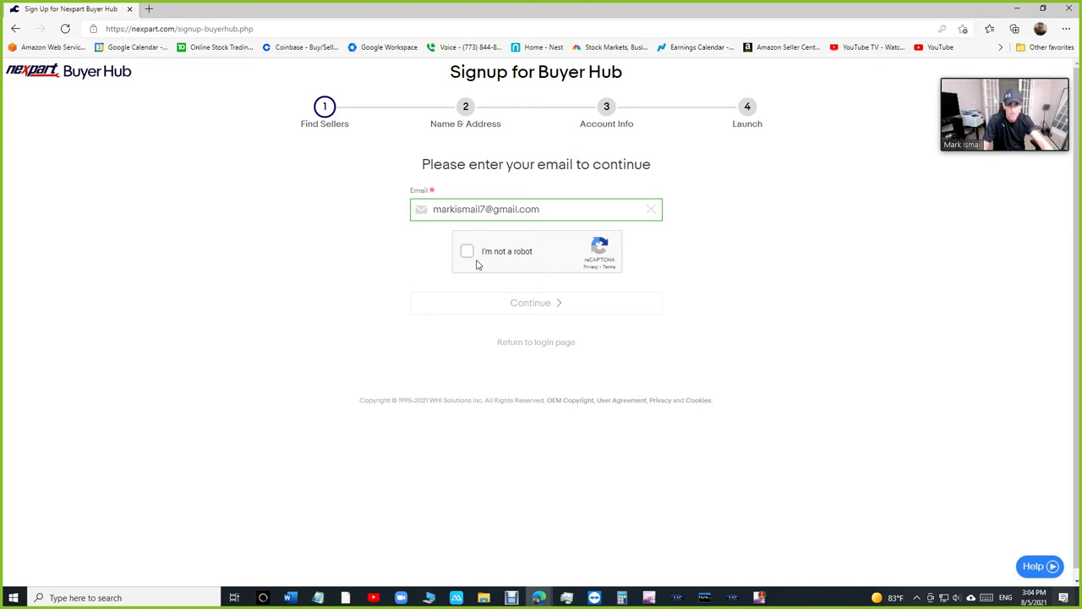
pyautogui.click(503, 299)
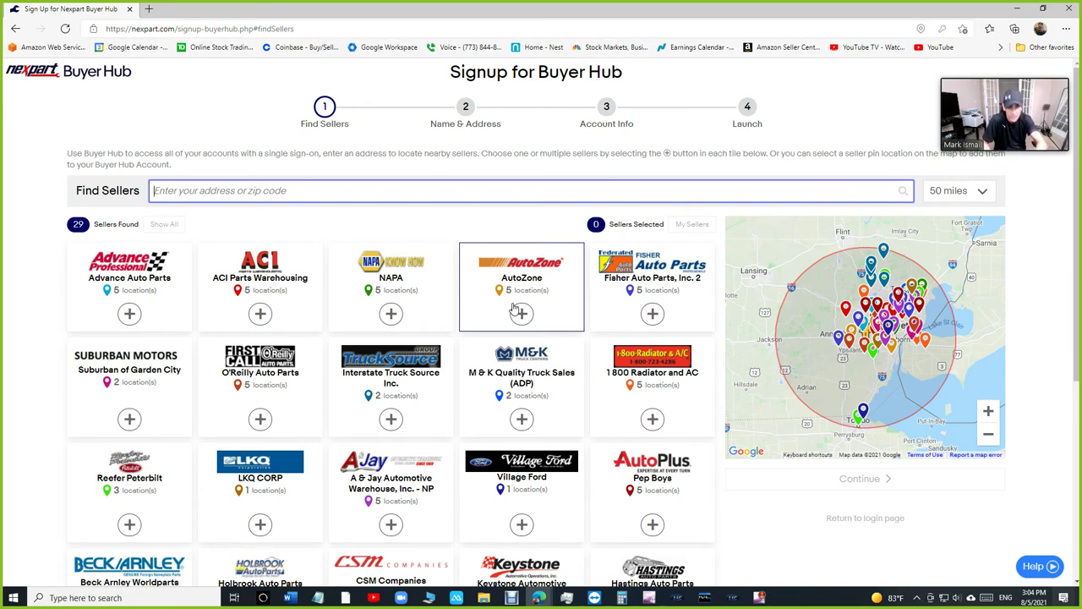
pyautogui.scroll(-1, 544, 275)
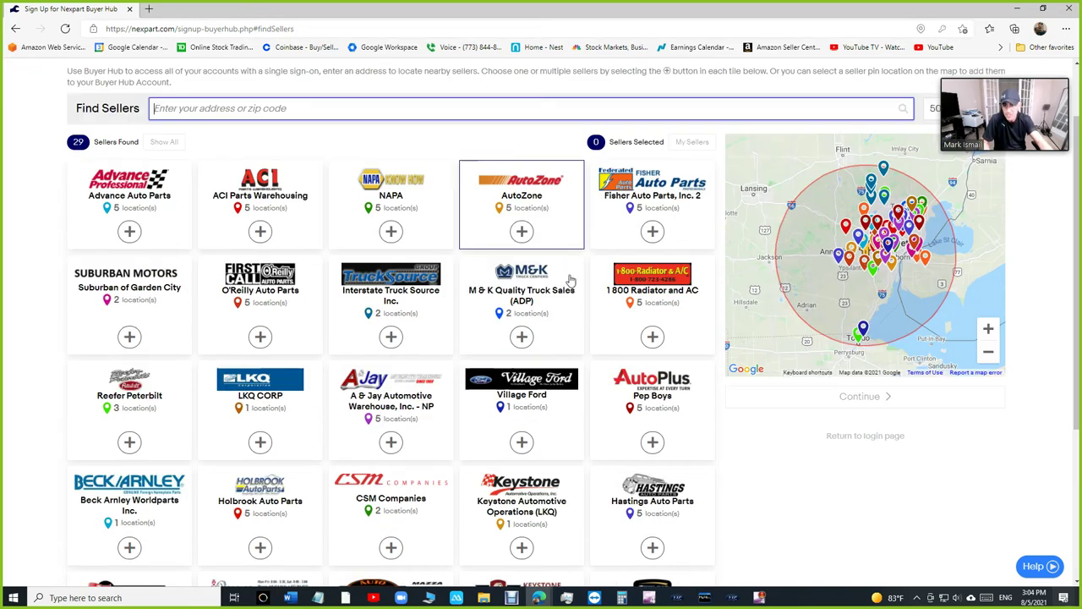
pyautogui.scroll(1, 553, 273)
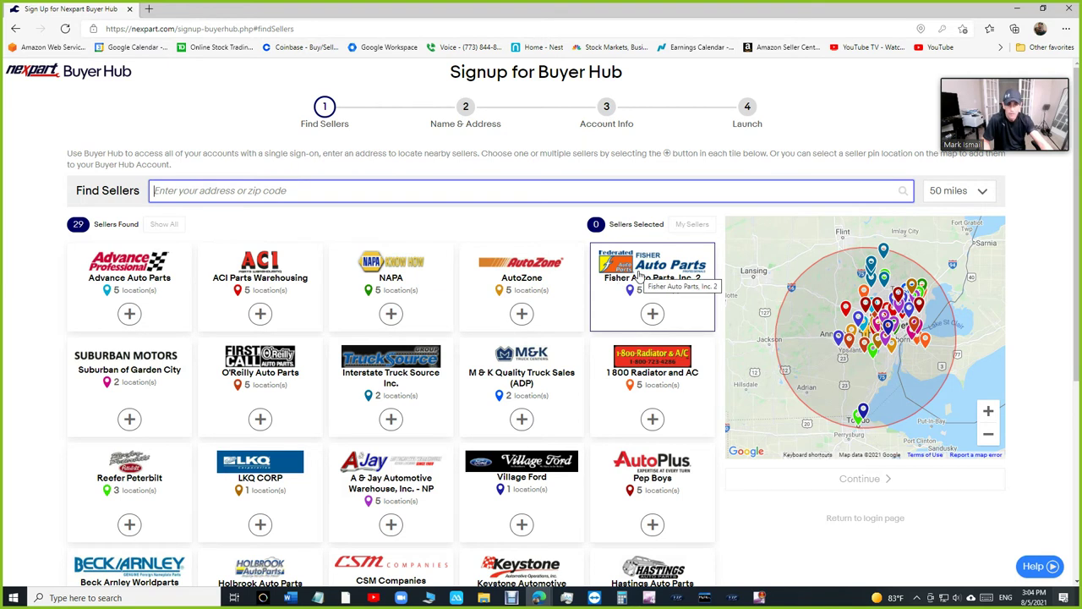
pyautogui.scroll(-1, 643, 279)
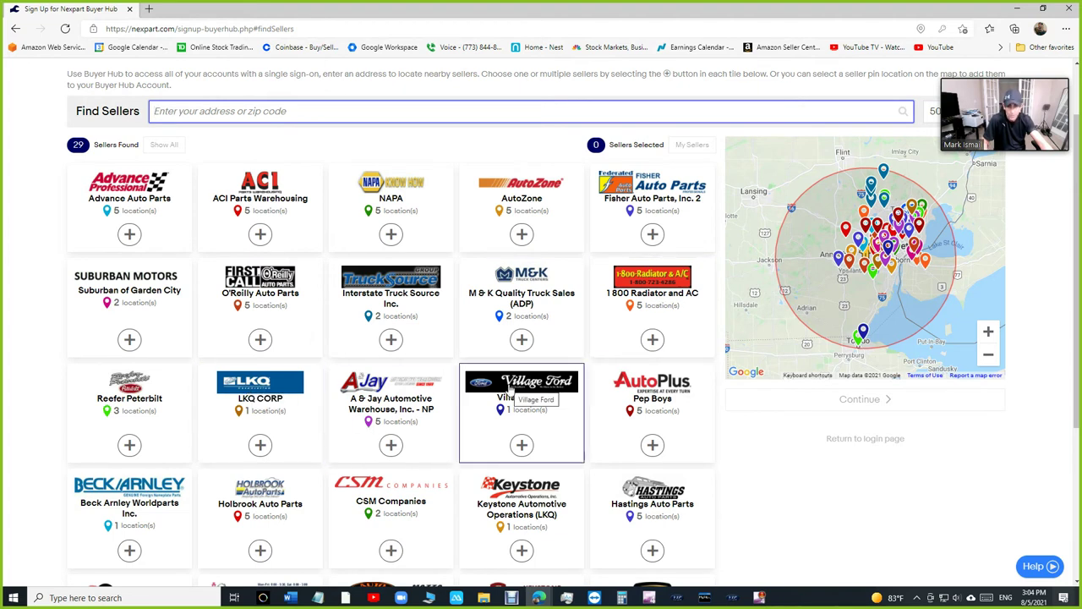
pyautogui.scroll(-1, 507, 389)
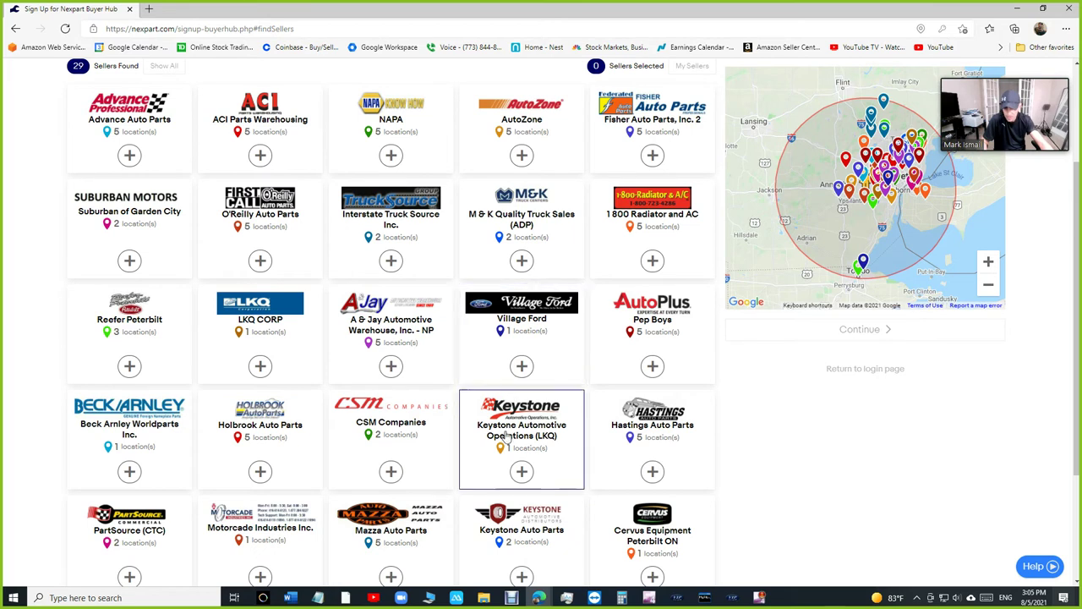
pyautogui.scroll(-1, 302, 427)
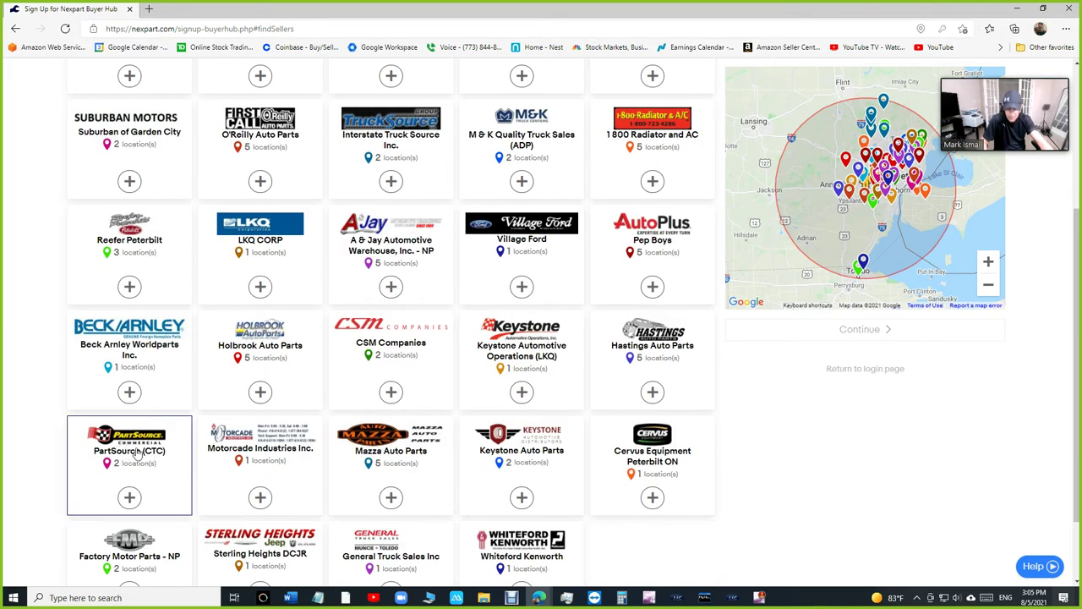
pyautogui.scroll(-1, 431, 457)
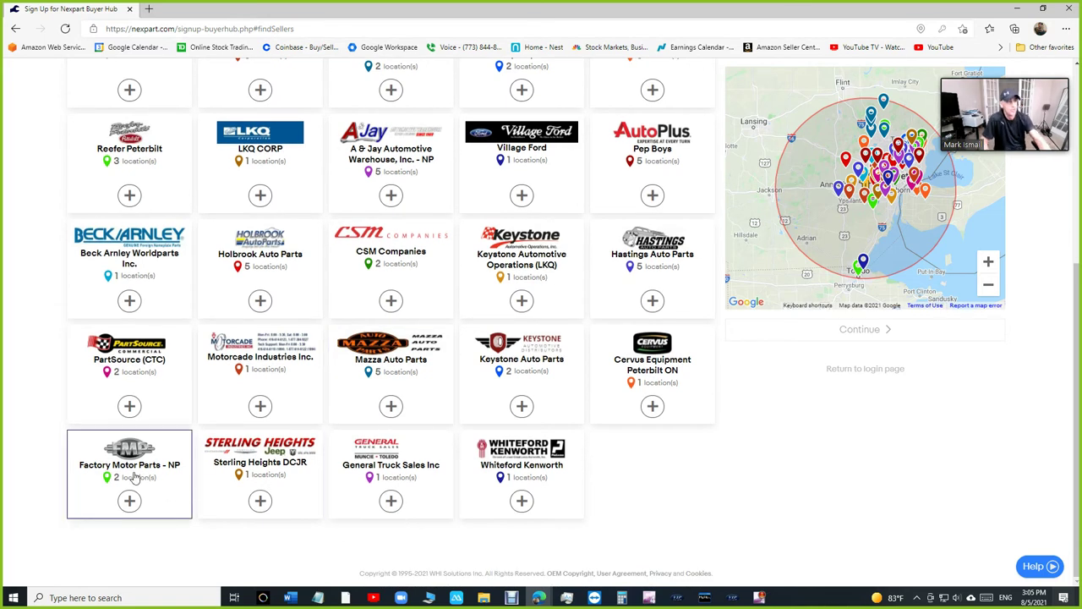
pyautogui.scroll(4, 302, 440)
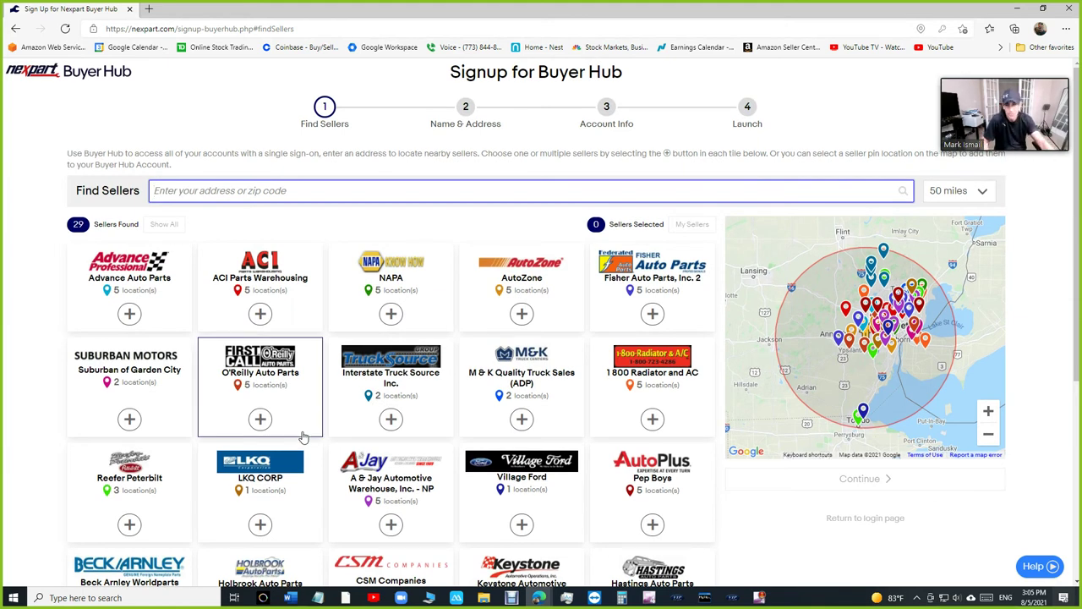
# - Request accounts with Advance Auto Parts, NAPA, AutoZone and O'Reilly Auto Parts, then continue
pyautogui.click(127, 317)
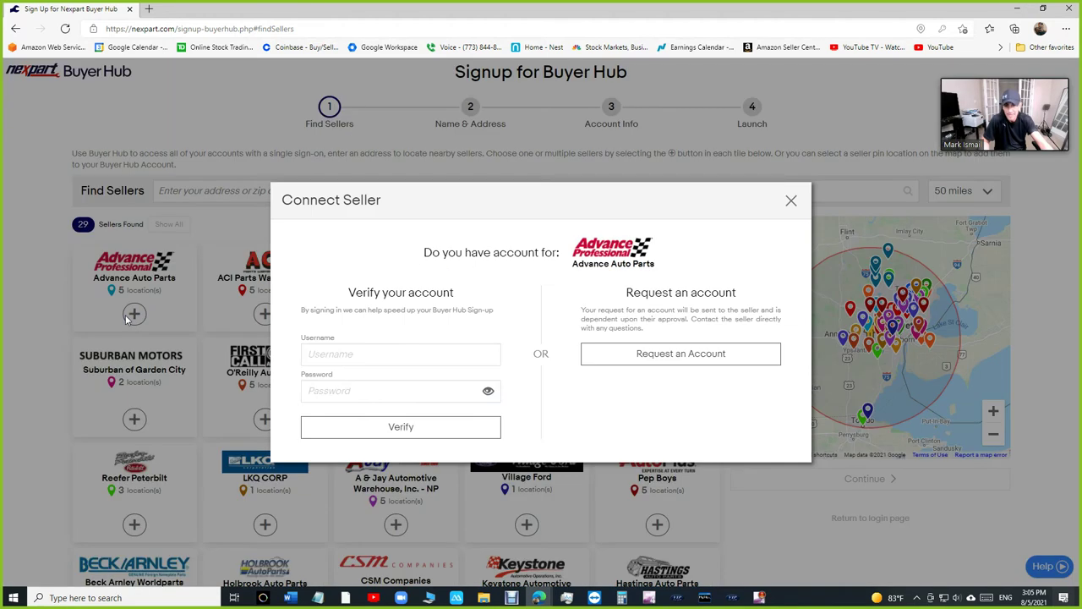
pyautogui.click(665, 355)
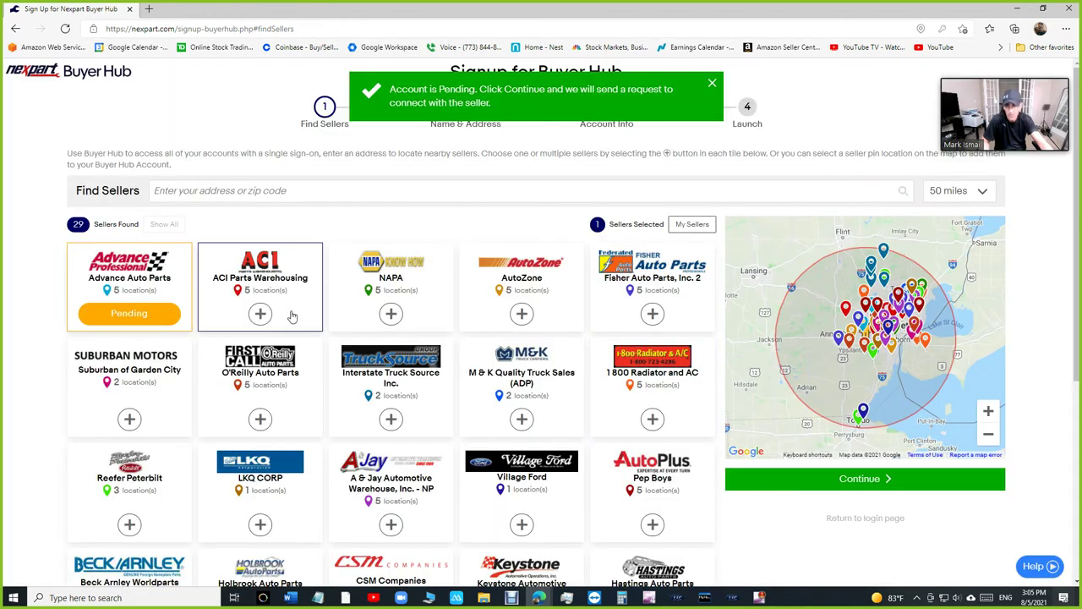
pyautogui.click(391, 314)
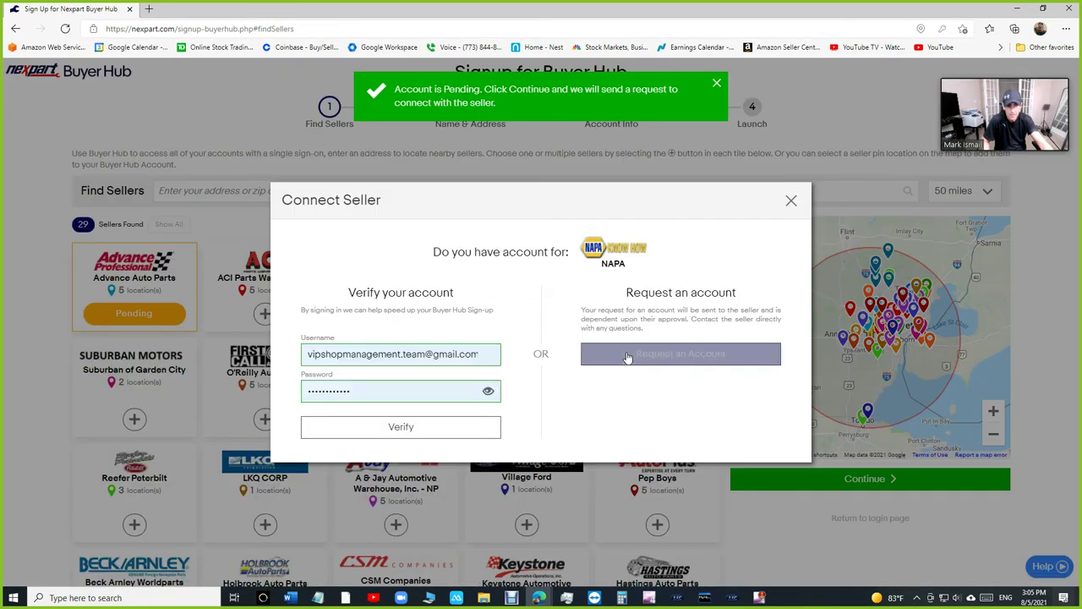
pyautogui.click(667, 353)
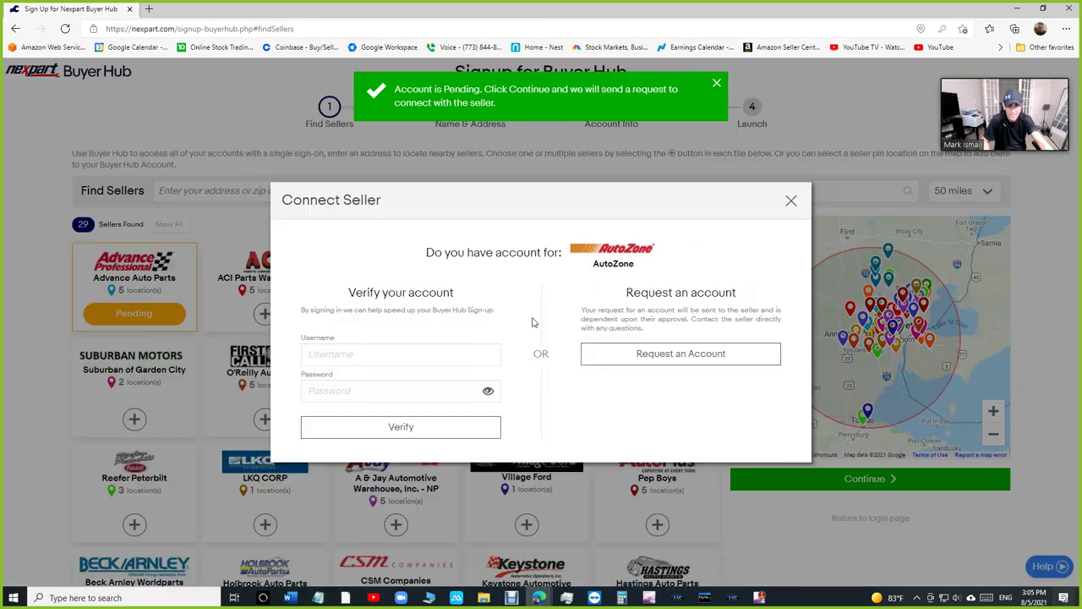
pyautogui.click(668, 353)
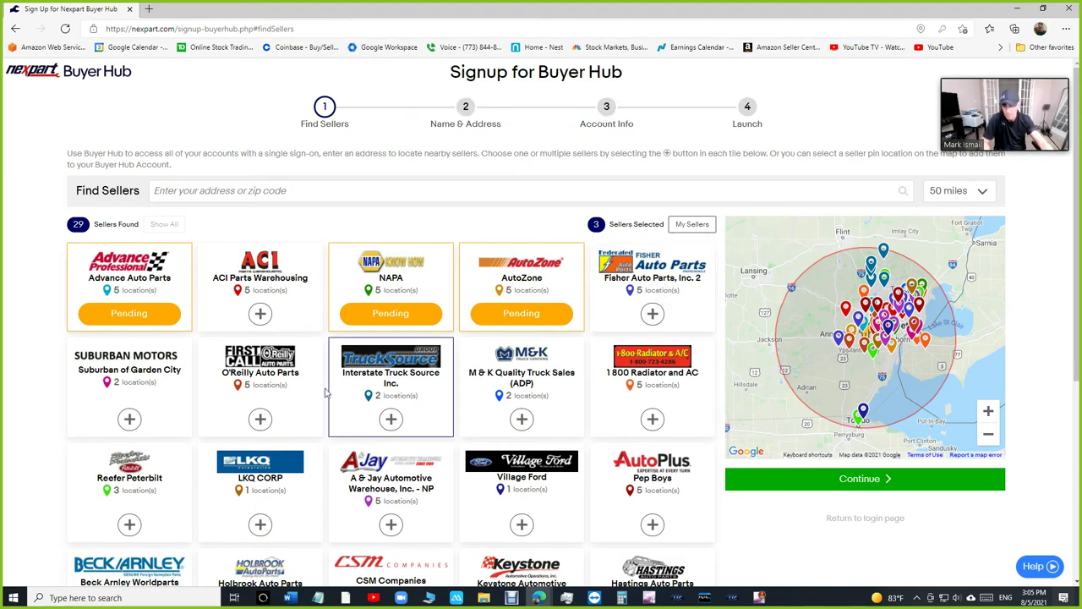
pyautogui.click(260, 418)
pyautogui.click(651, 358)
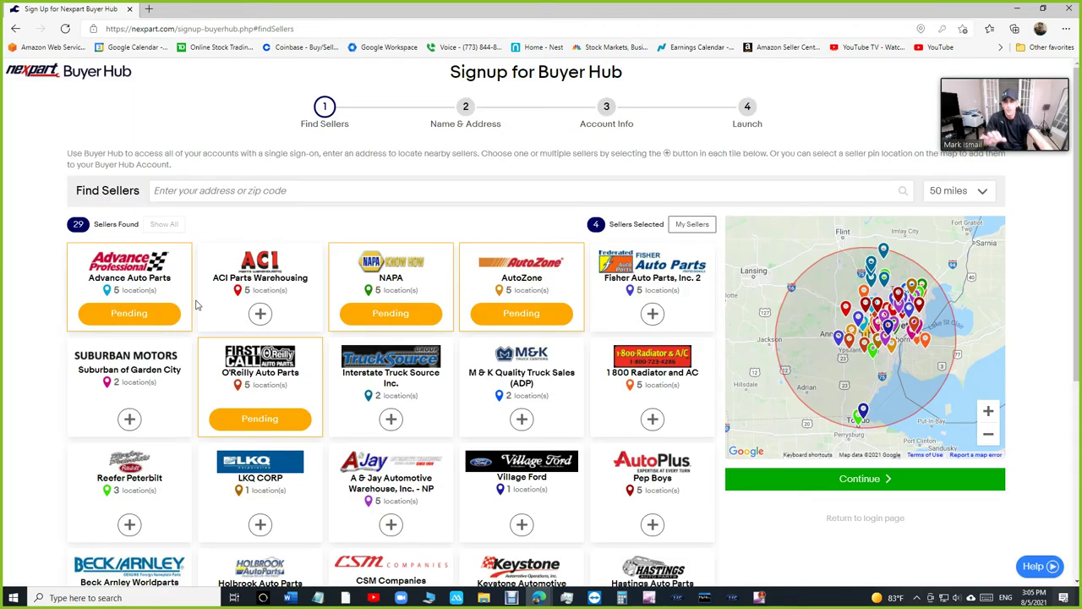
pyautogui.click(863, 481)
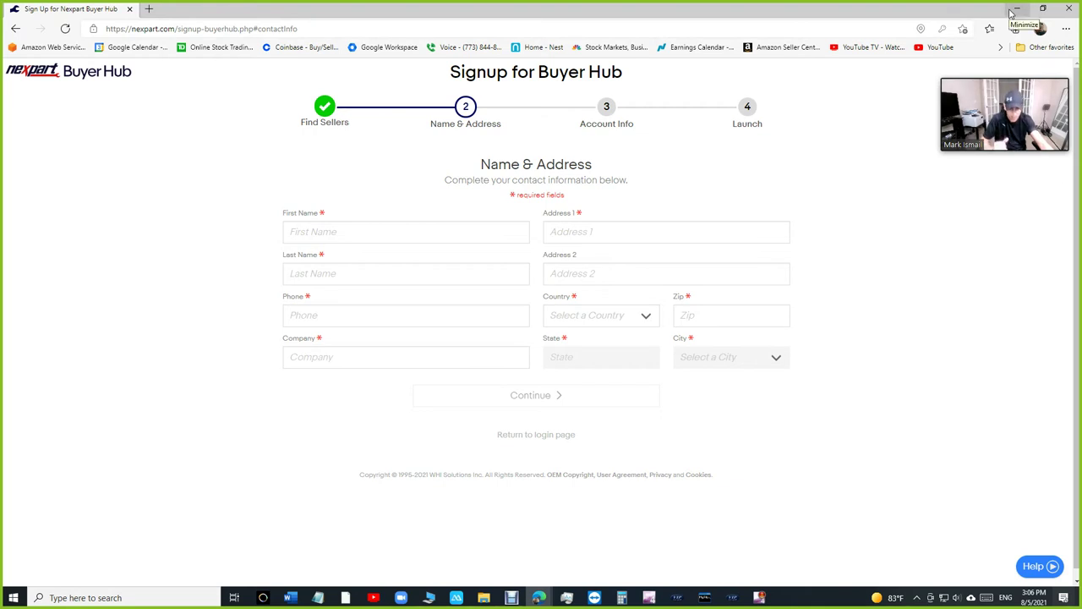
# - Minimize the browser to reveal the desktop
pyautogui.click(1015, 9)
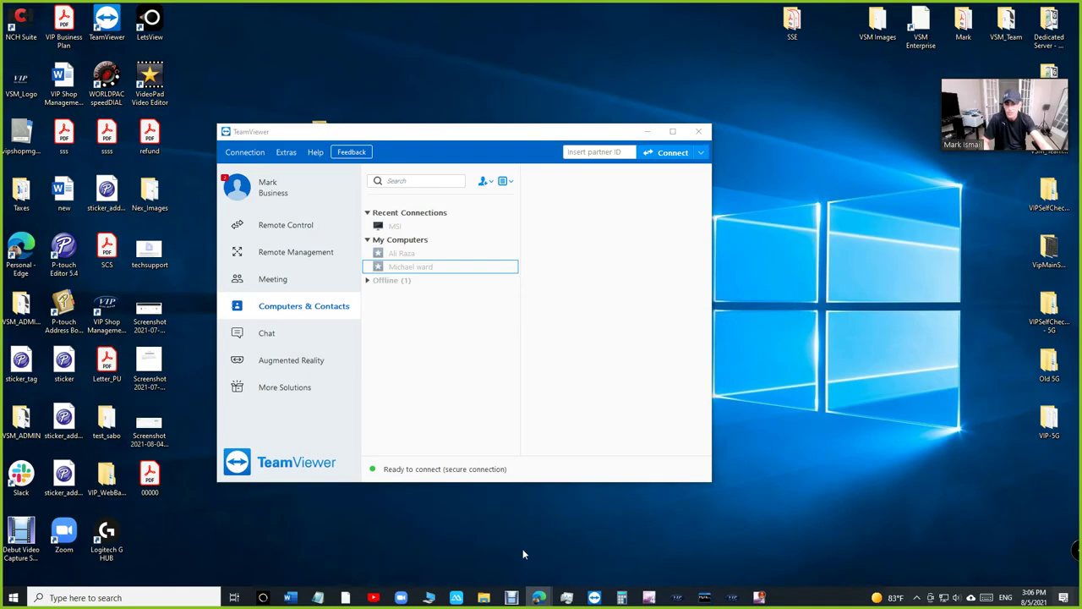
# - In Nexpart Vendors setup, test the Buyer Hub SourceIT login's connection and update it
pyautogui.click(732, 597)
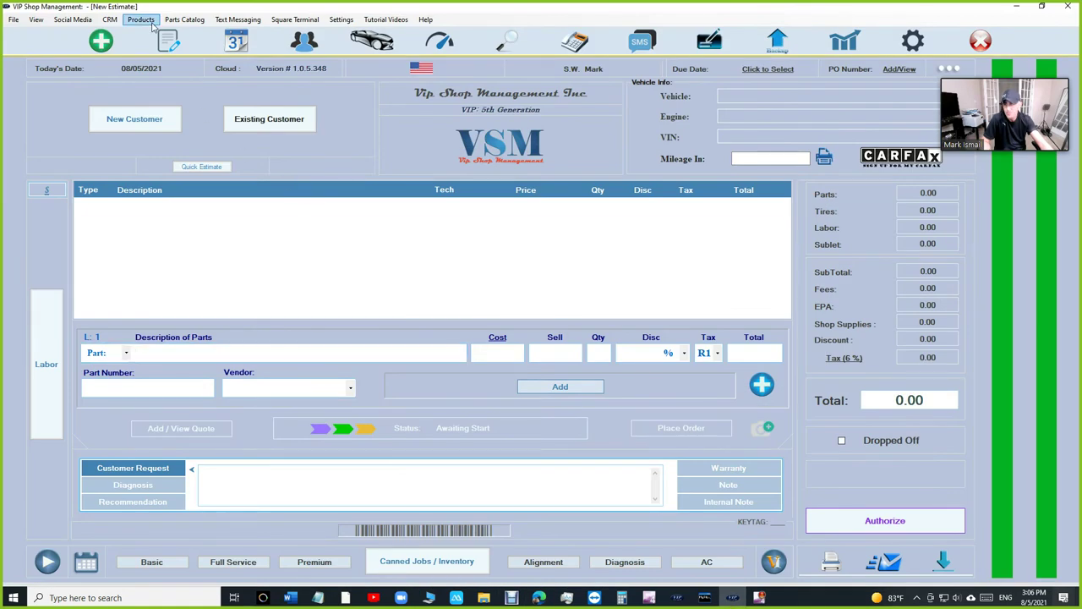
pyautogui.click(177, 20)
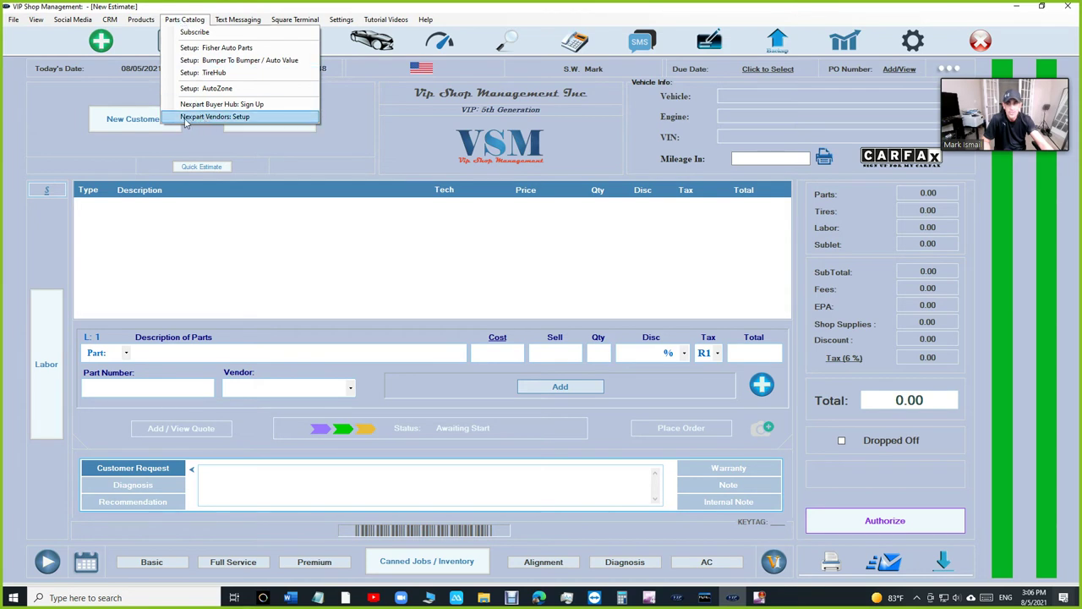
pyautogui.click(232, 117)
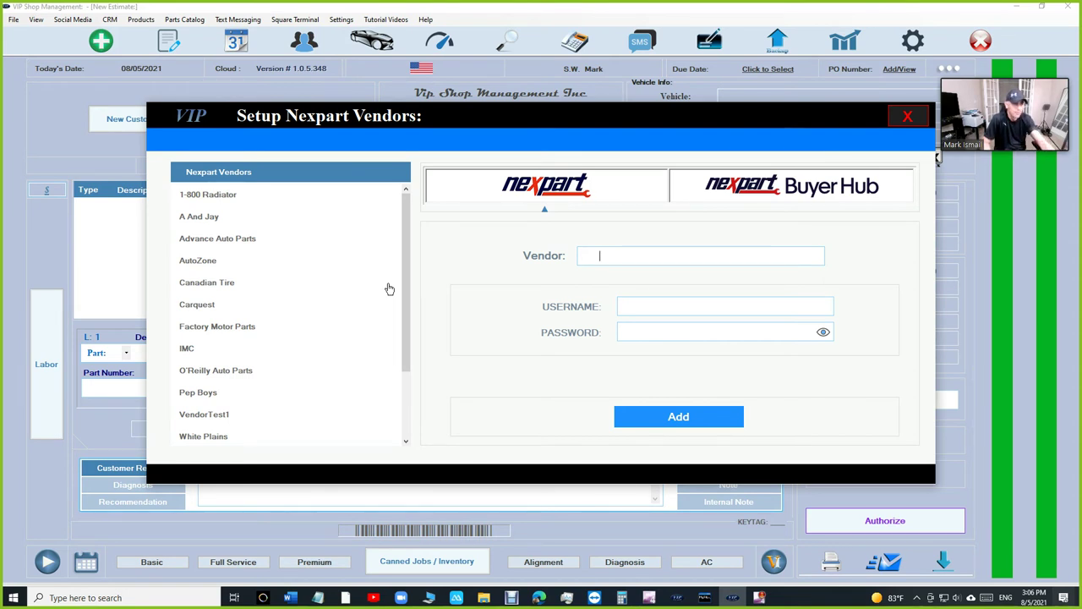
pyautogui.click(790, 191)
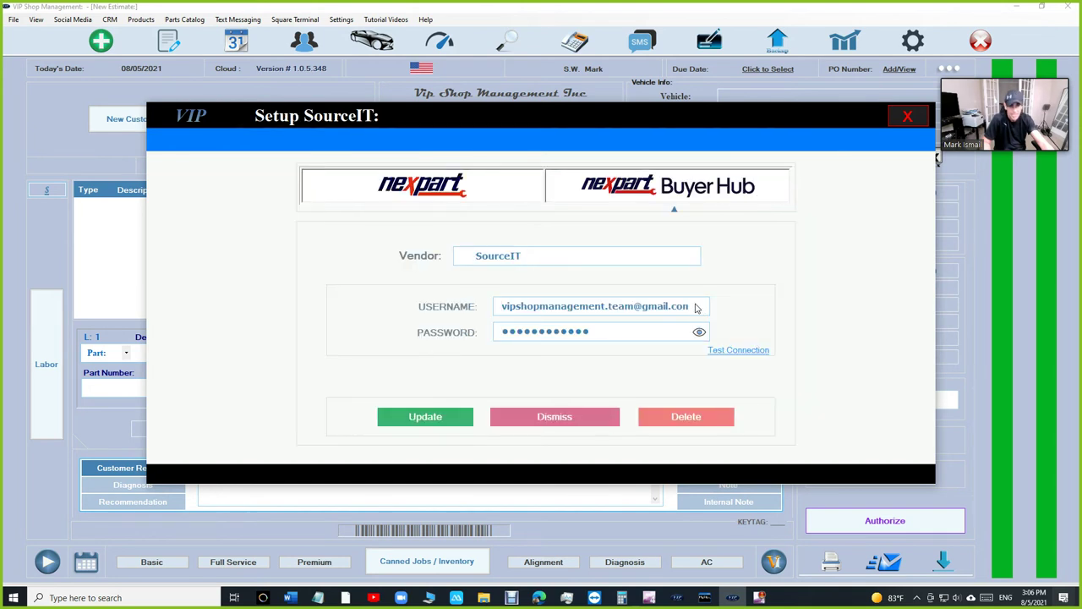
pyautogui.moveTo(502, 306); pyautogui.dragTo(685, 307)
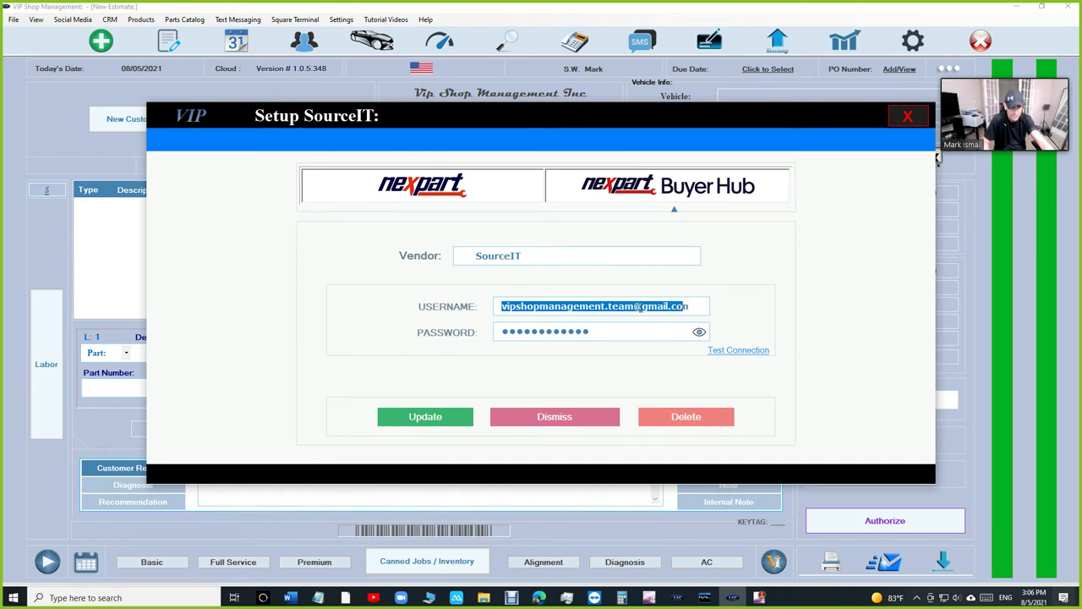
pyautogui.moveTo(640, 307); pyautogui.dragTo(691, 311)
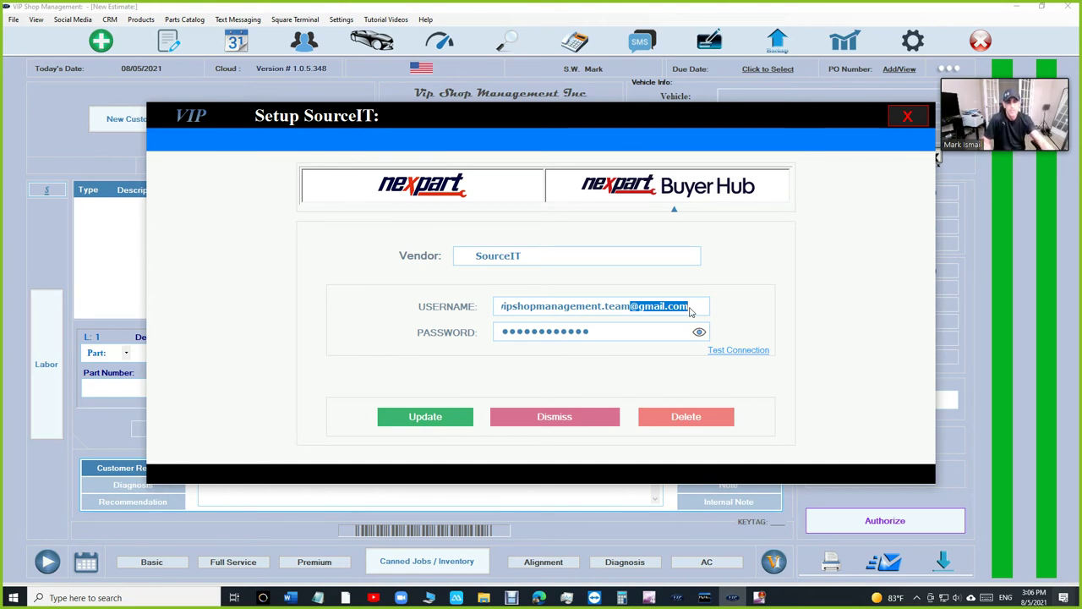
pyautogui.click(736, 358)
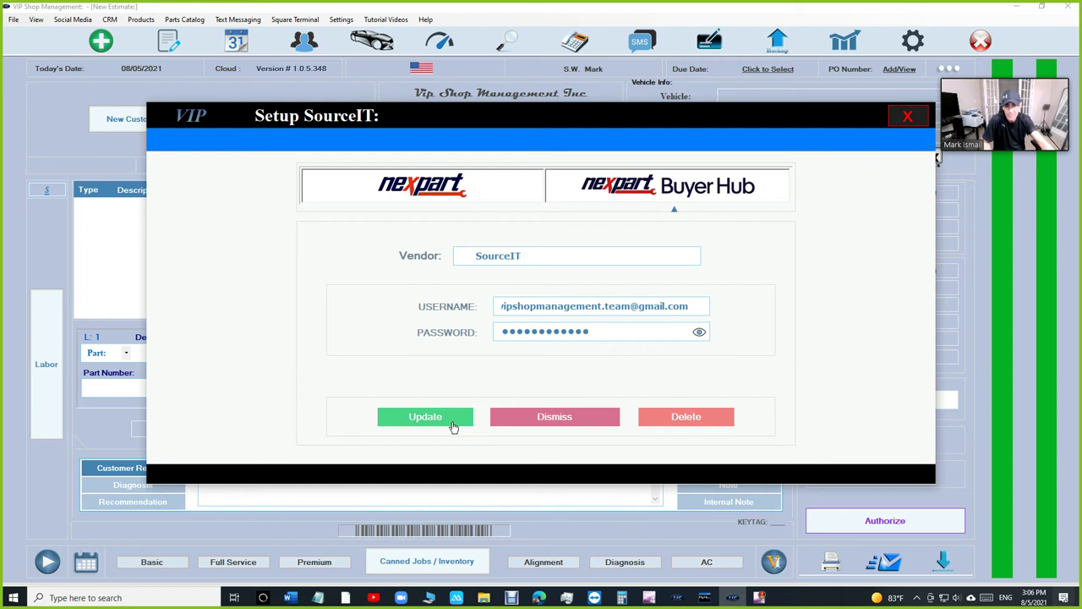
pyautogui.click(451, 424)
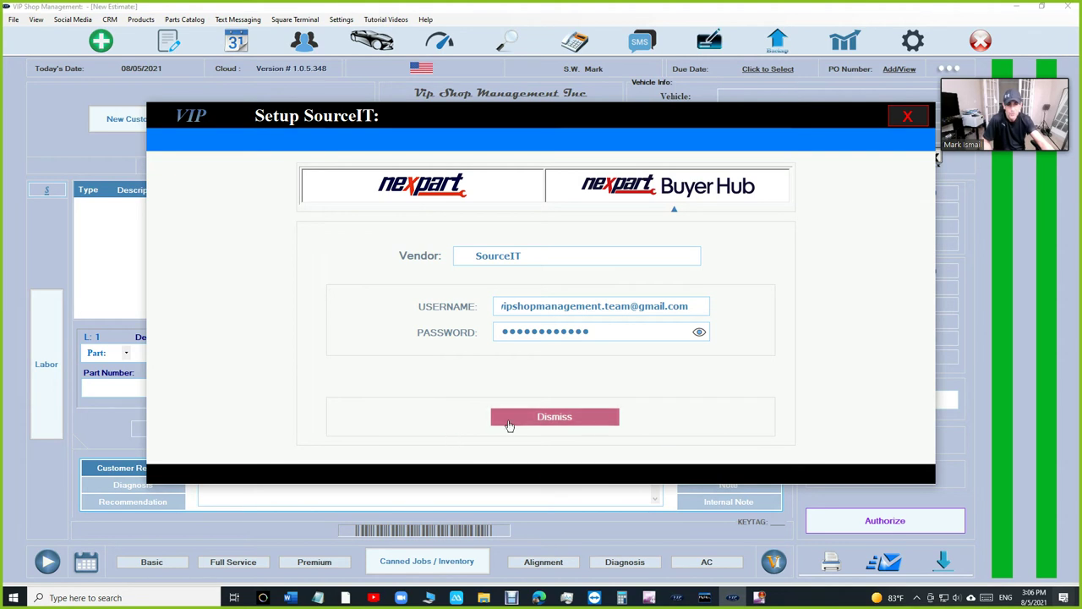
pyautogui.click(470, 198)
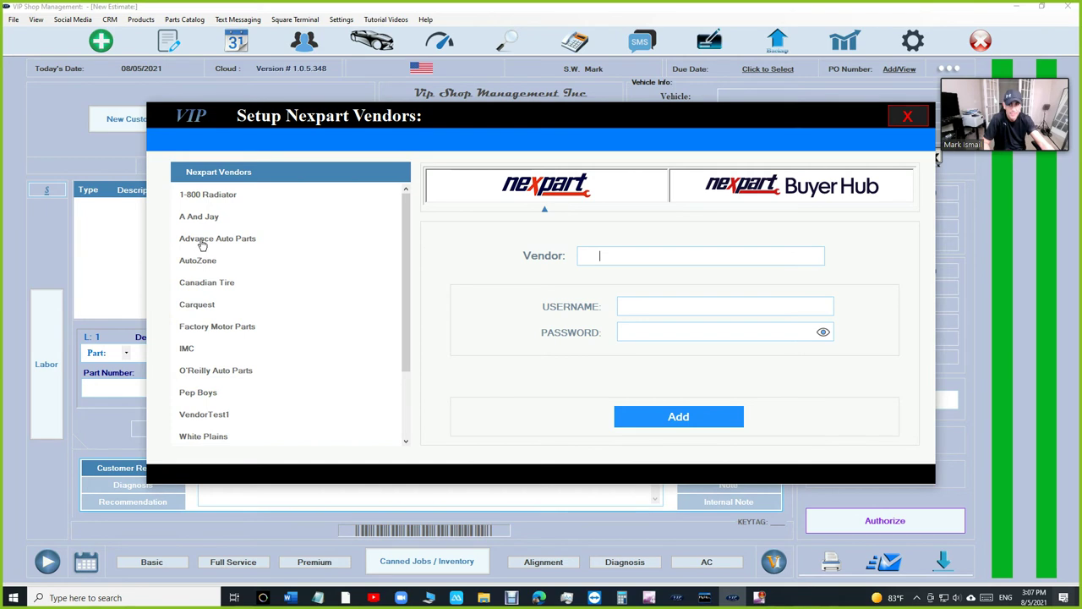
# - Review the Buyer Hub SourceIT settings again, then close the vendor setup dialog
pyautogui.scroll(-1, 215, 266)
pyautogui.scroll(1, 220, 291)
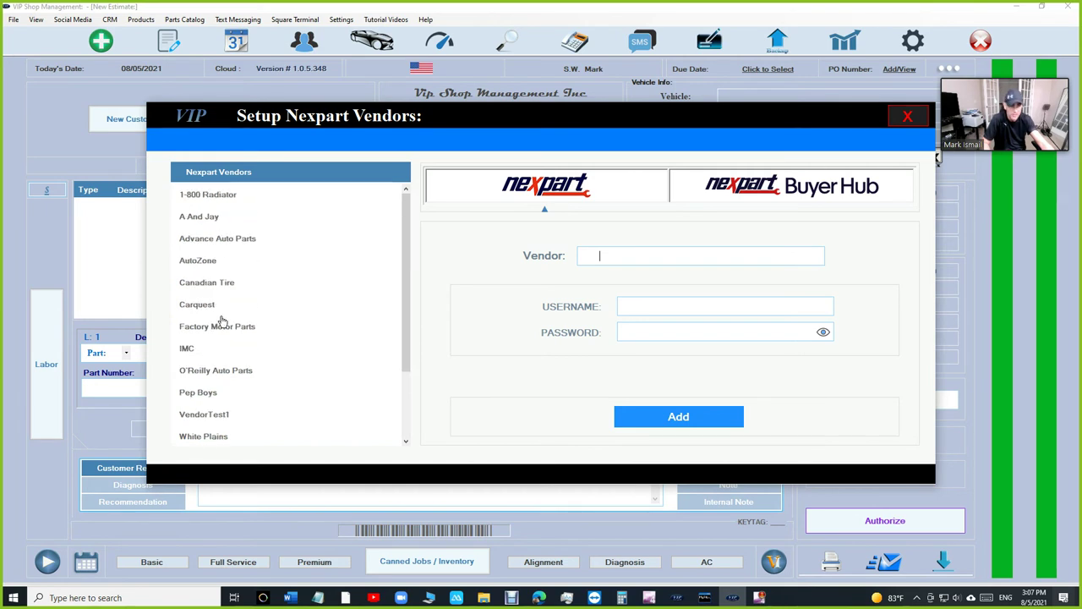
pyautogui.click(807, 199)
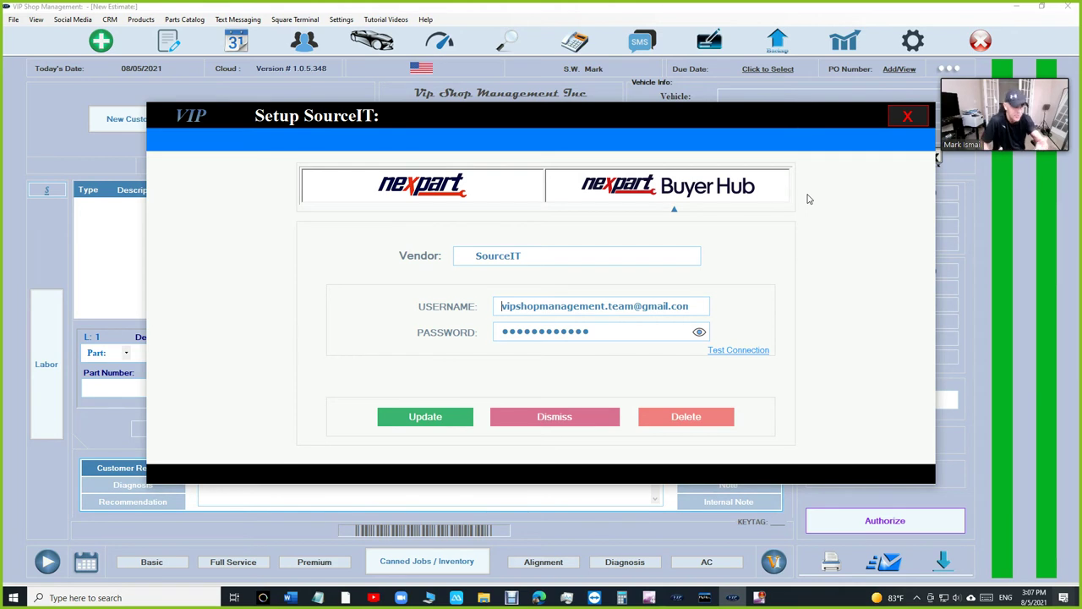
pyautogui.click(906, 117)
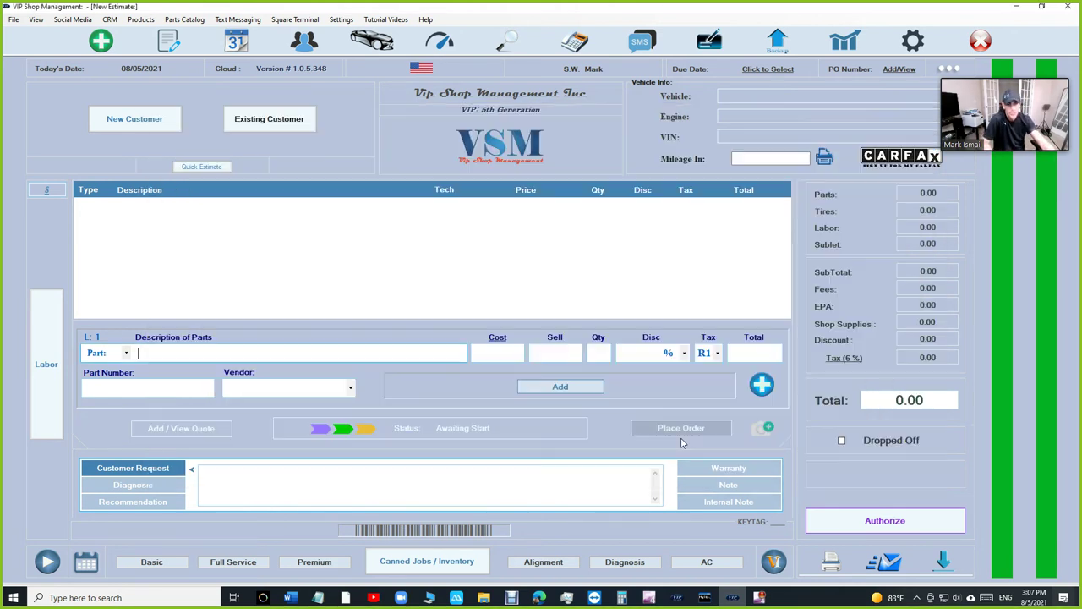
# - Open the 2006 Pontiac G6 GT estimate from WorkFlow and launch Nexpart Buyer Hub for it
pyautogui.click(168, 41)
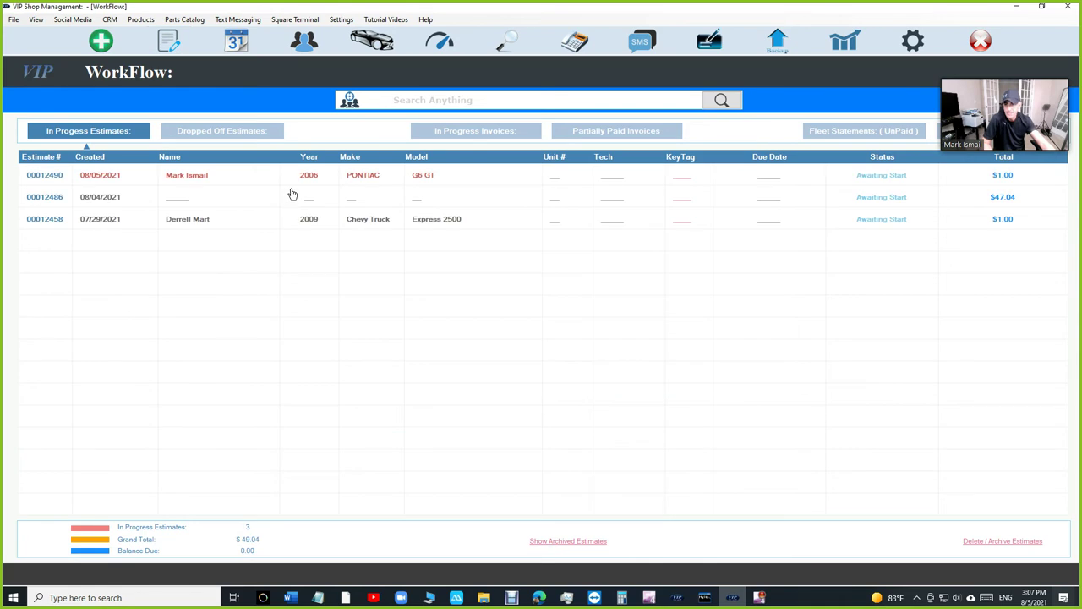
pyautogui.doubleClick(301, 179)
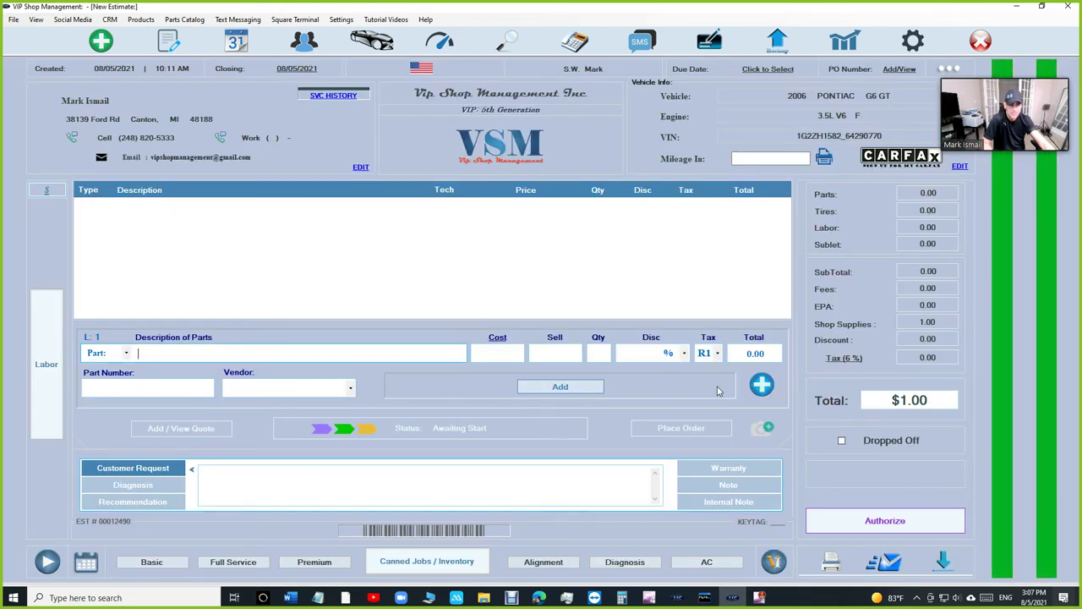
pyautogui.click(761, 384)
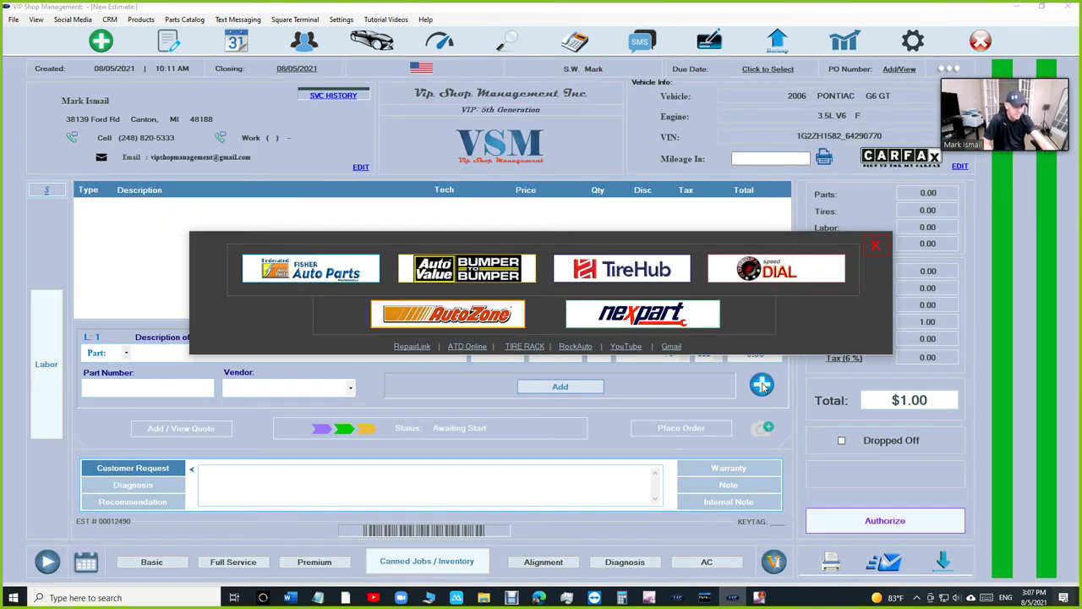
pyautogui.click(653, 317)
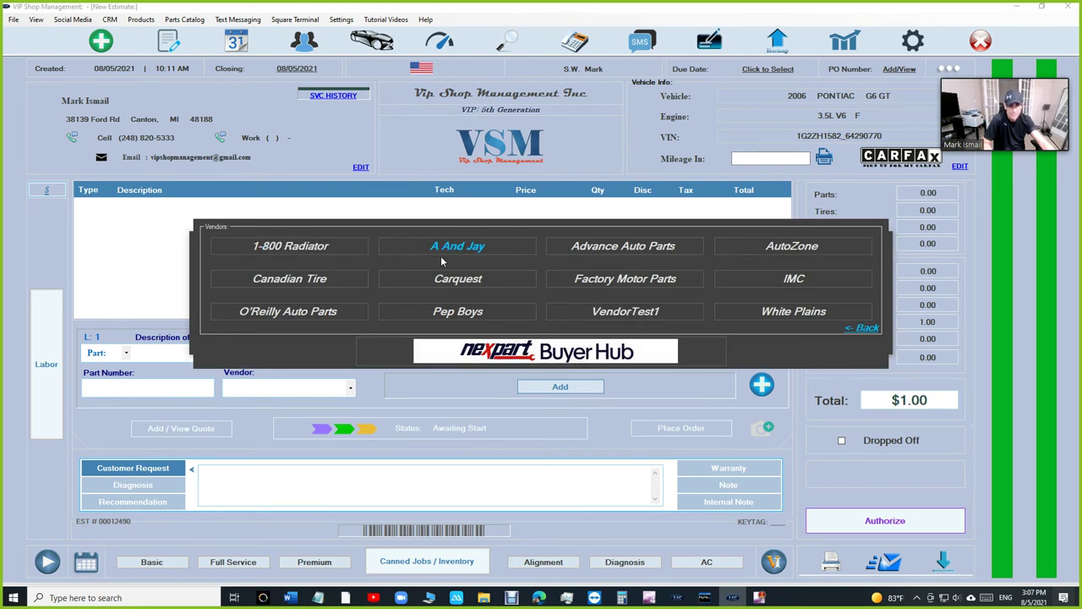
pyautogui.click(548, 355)
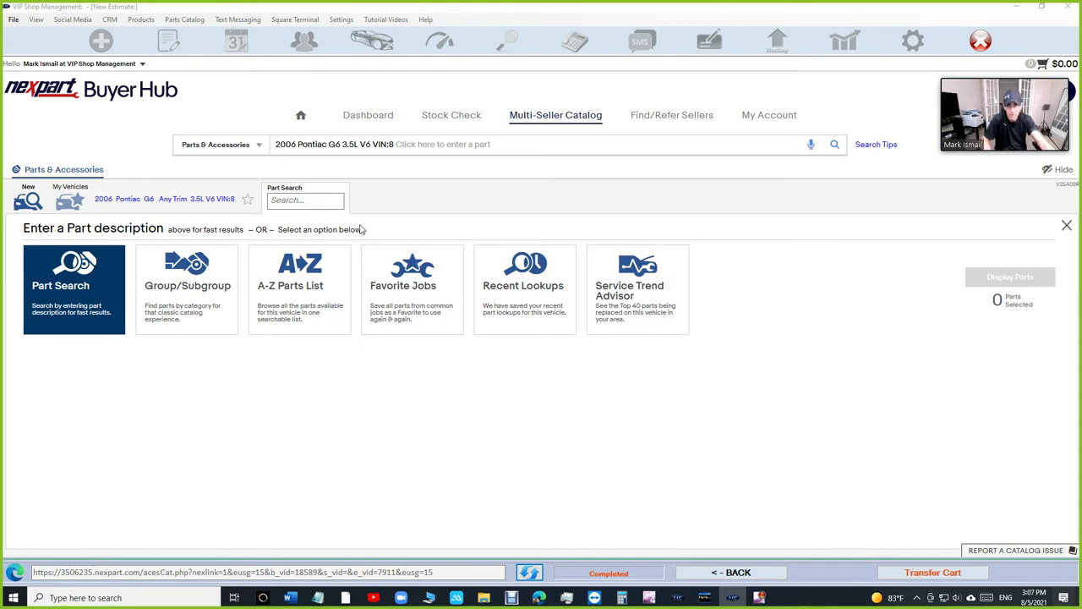
# - Page through the Buyer Hub tour tips, then skip the tour to reach the Dashboard
pyautogui.click(360, 117)
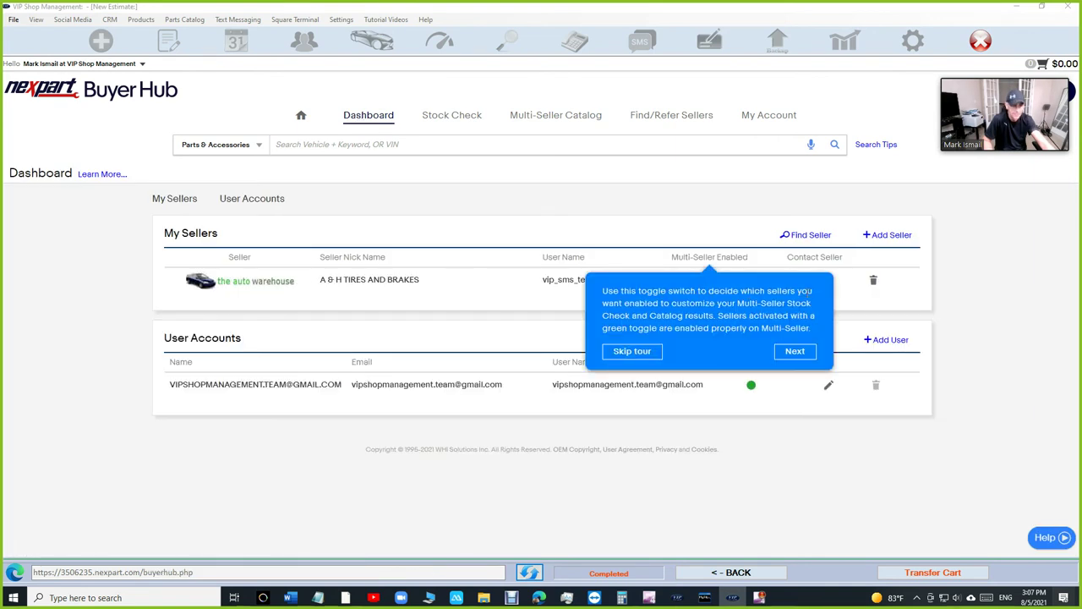
pyautogui.click(790, 352)
pyautogui.click(454, 212)
pyautogui.click(795, 351)
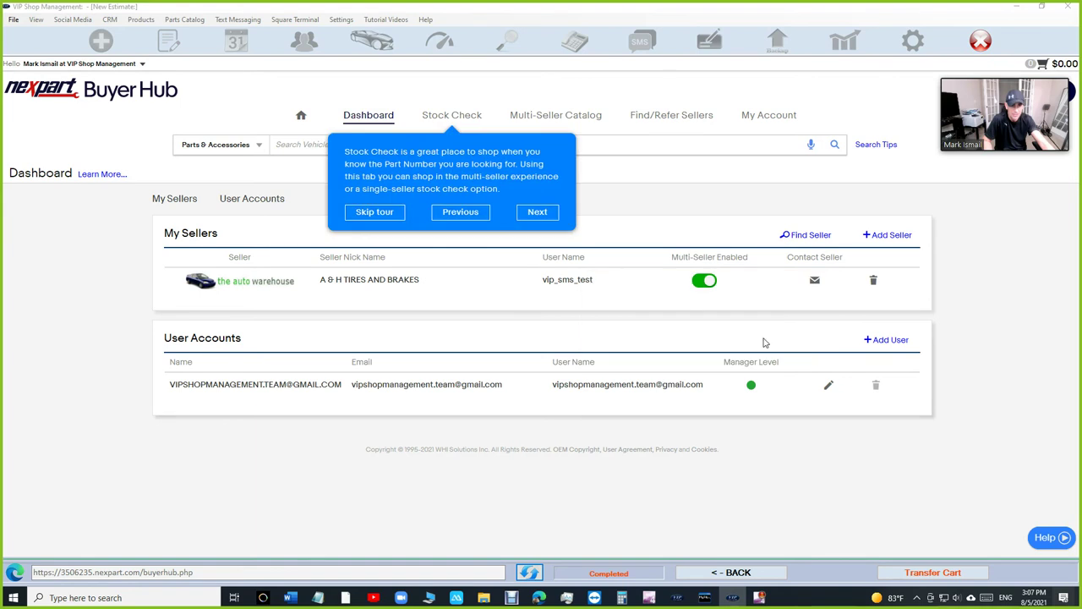
pyautogui.click(387, 214)
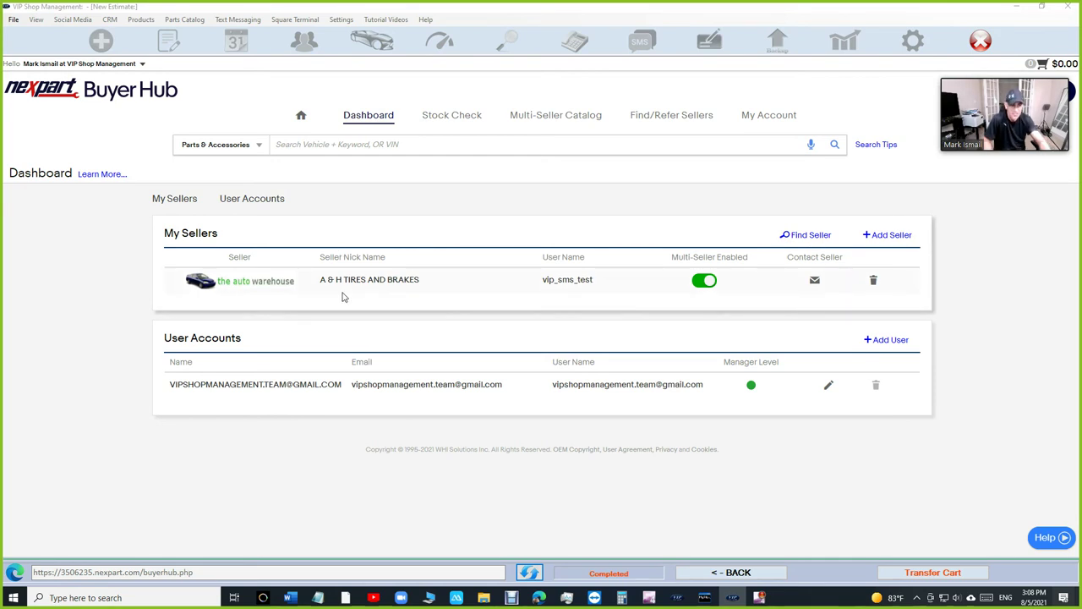
pyautogui.moveTo(411, 291)
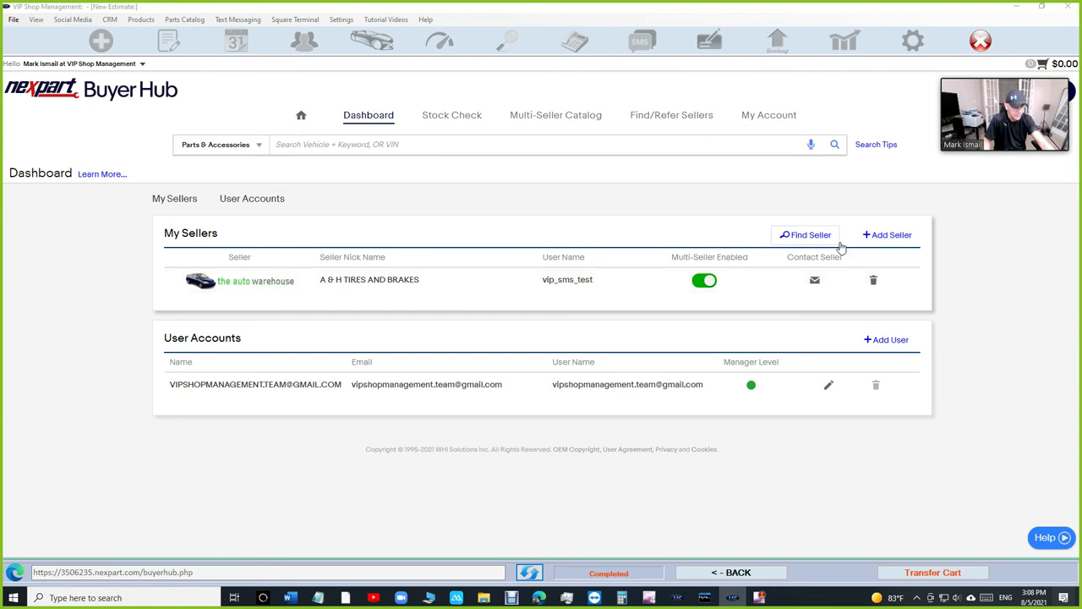
pyautogui.click(876, 236)
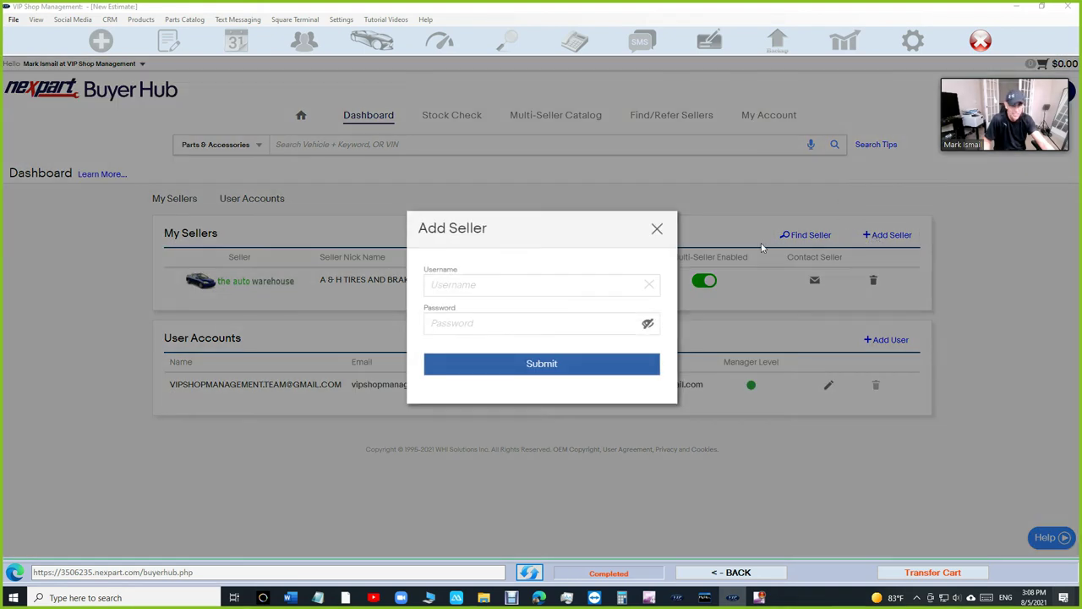
pyautogui.click(657, 230)
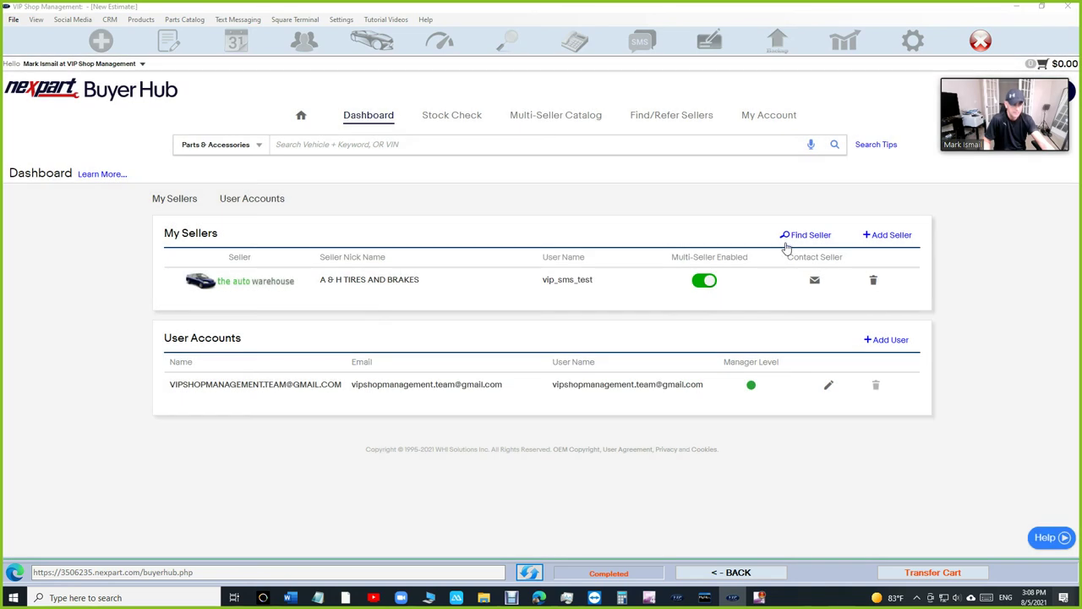
pyautogui.click(804, 237)
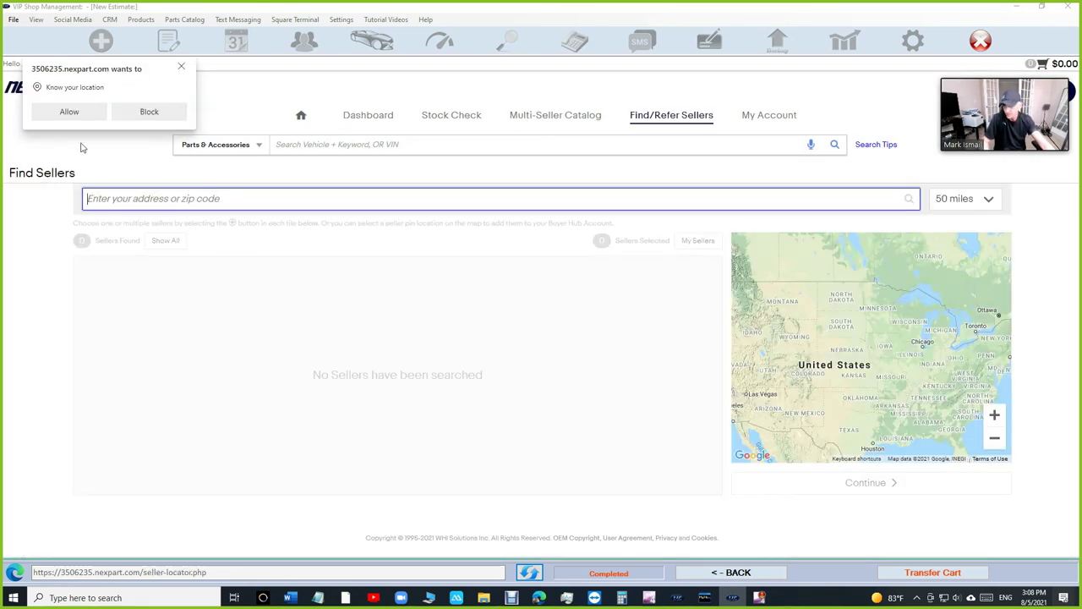
pyautogui.click(71, 116)
pyautogui.scroll(-1, 429, 292)
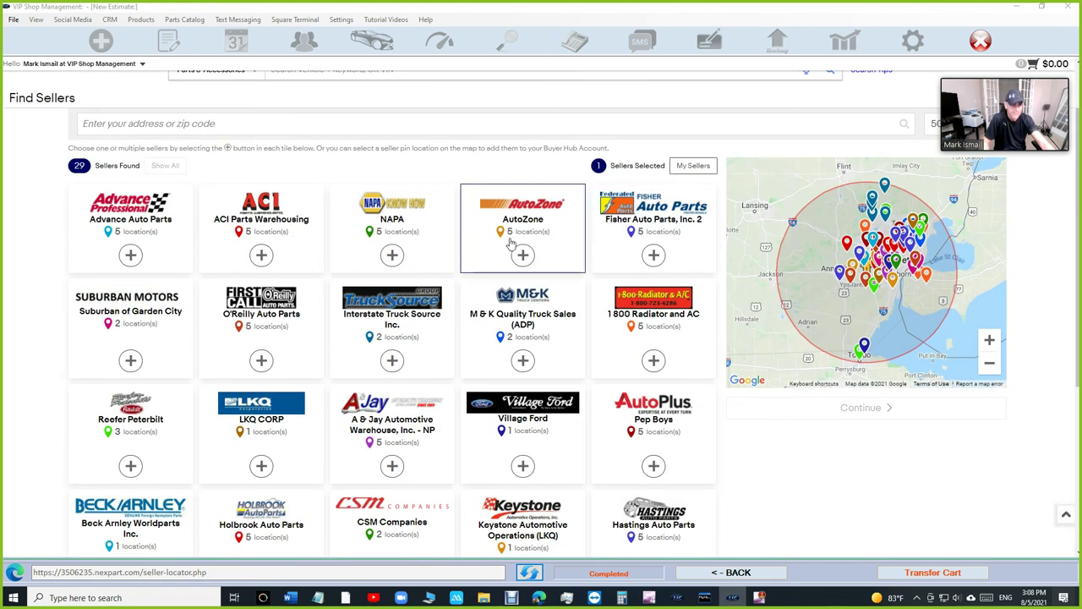
pyautogui.click(653, 361)
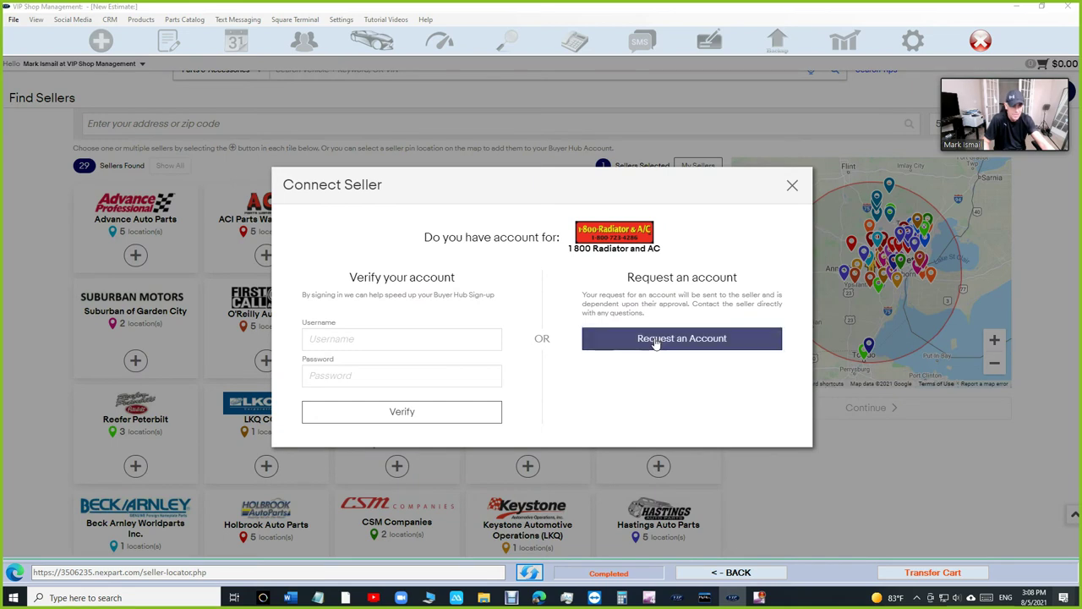
pyautogui.click(792, 185)
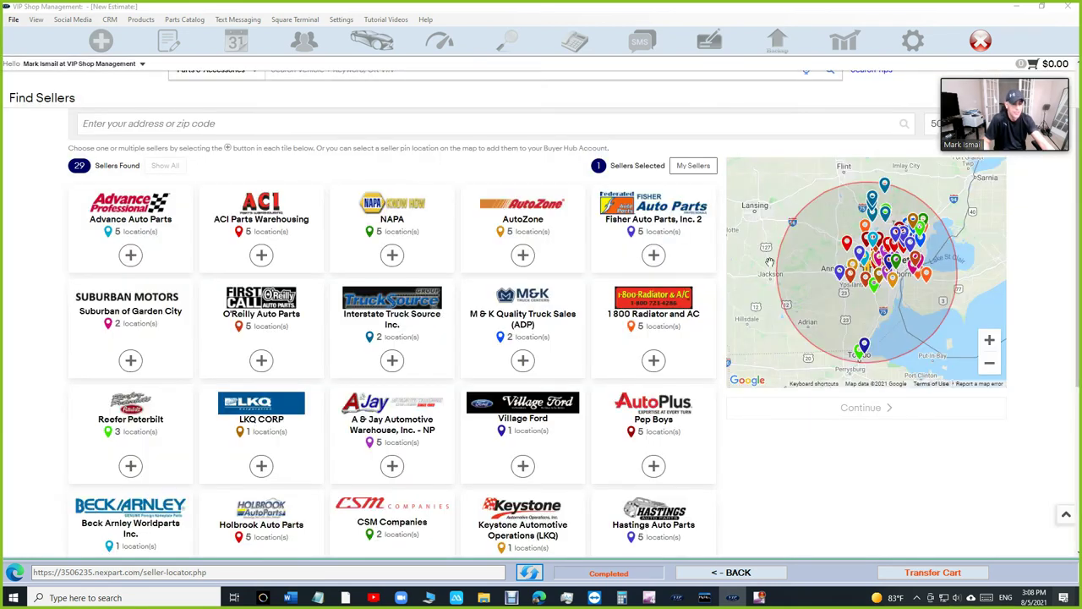
pyautogui.click(737, 575)
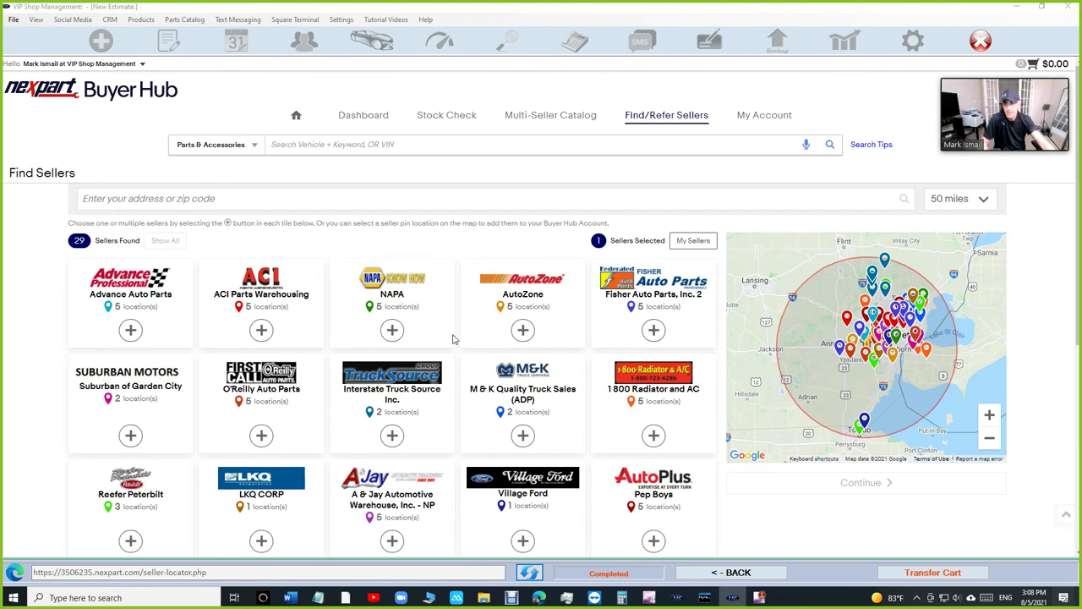
pyautogui.click(360, 118)
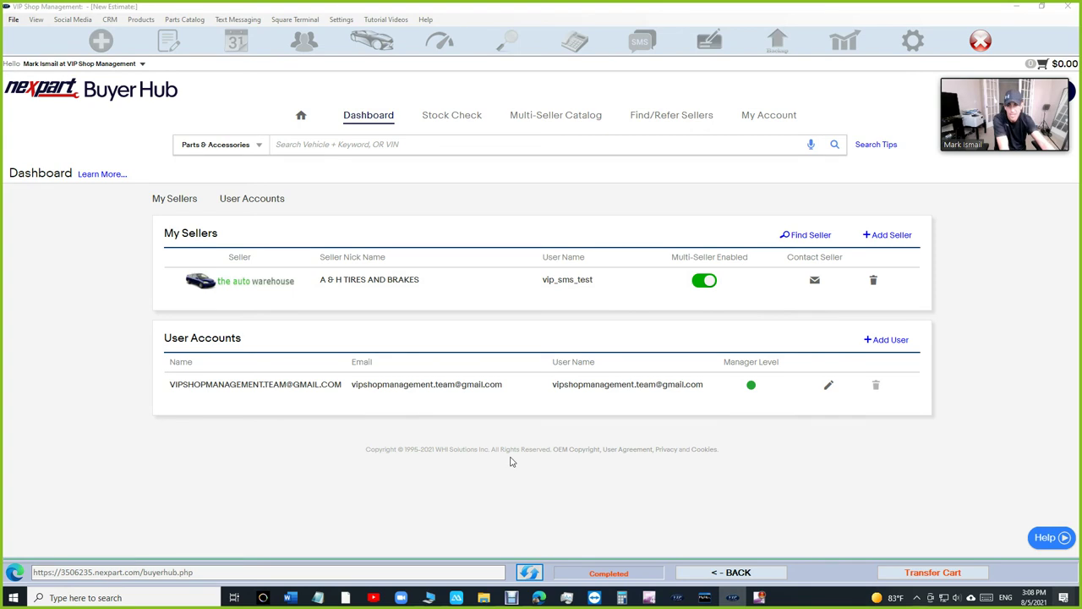
# - Toggle The Auto Warehouse's multi-seller off and back on, then return to the Pontiac G6 estimate
pyautogui.click(709, 281)
pyautogui.click(635, 355)
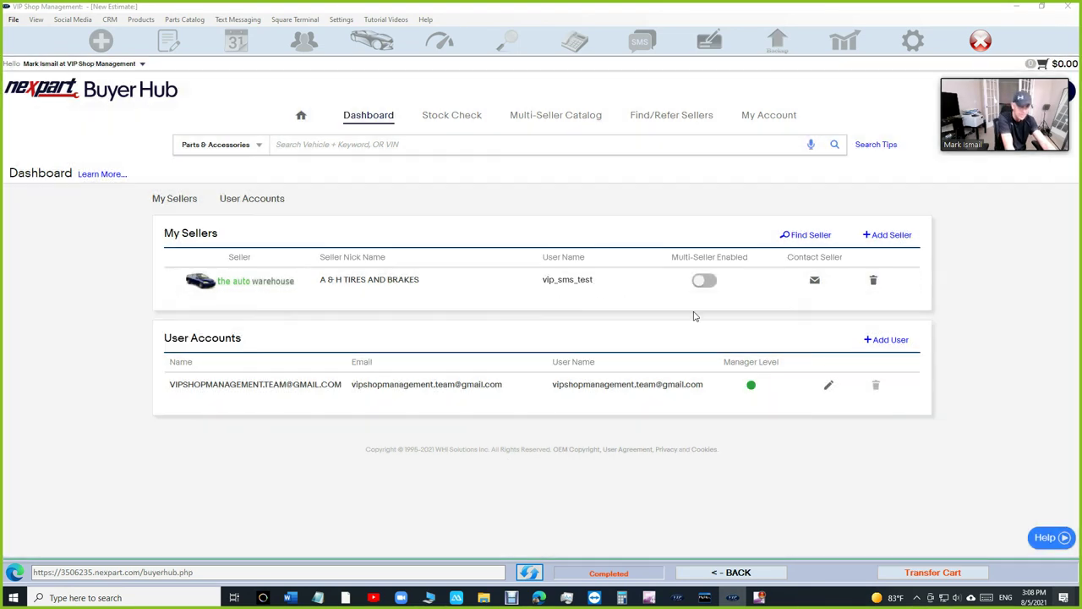
pyautogui.click(706, 283)
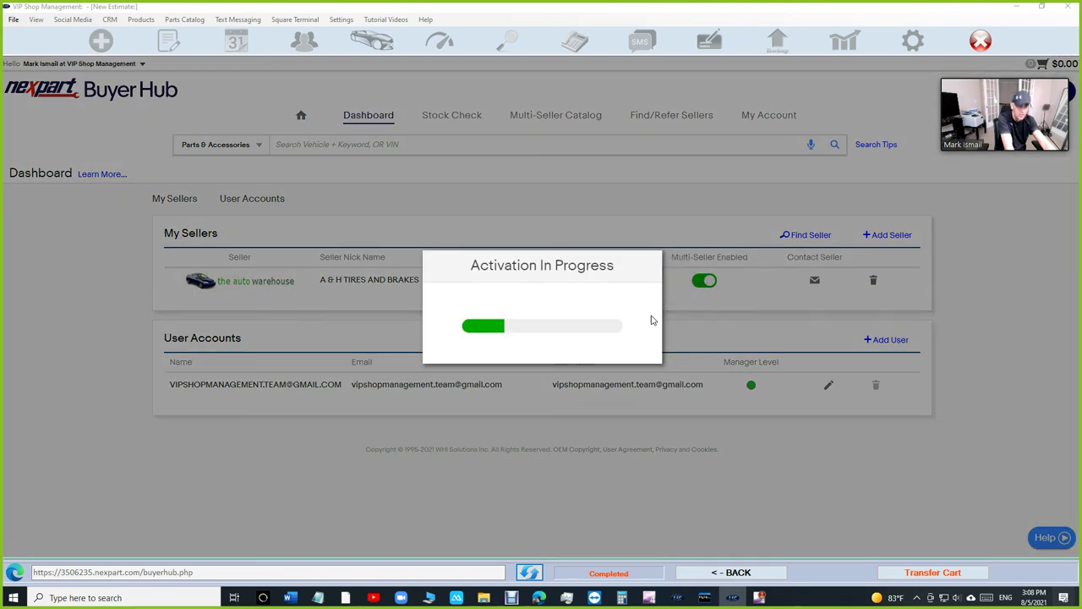
pyautogui.click(630, 361)
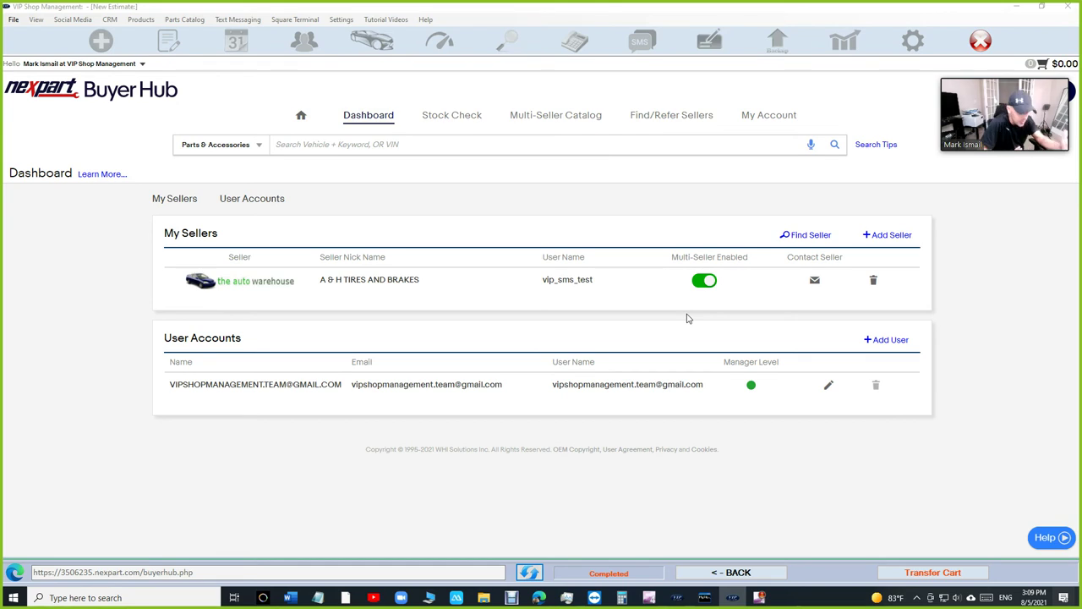
pyautogui.click(731, 573)
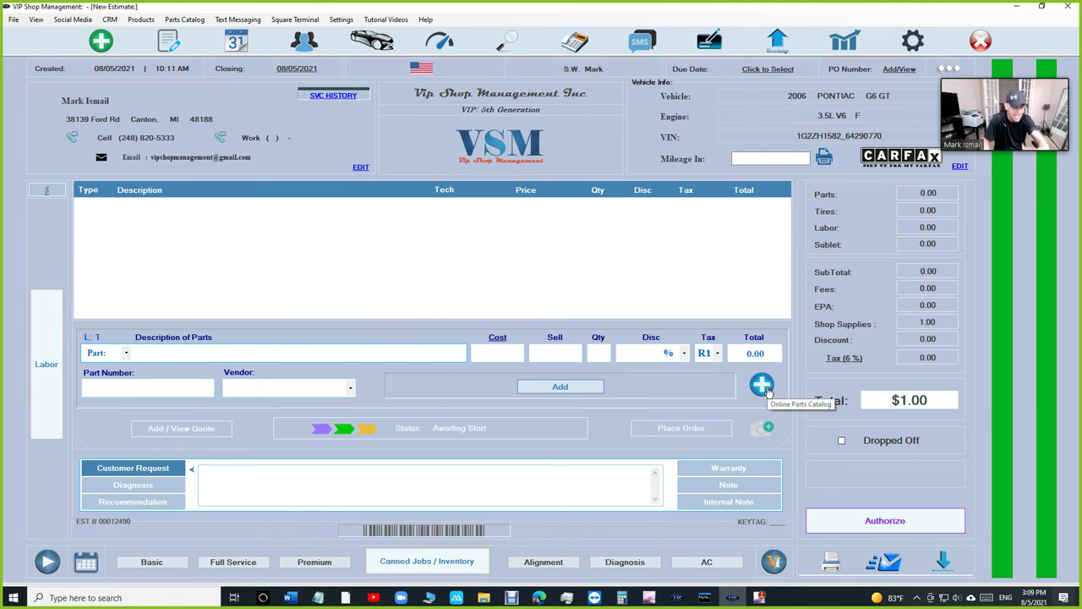
# - Search VendorTest1 in Nexpart for 'start' and add the Premium-Bosch SR8627X starter ($260.87) to the cart
pyautogui.click(761, 385)
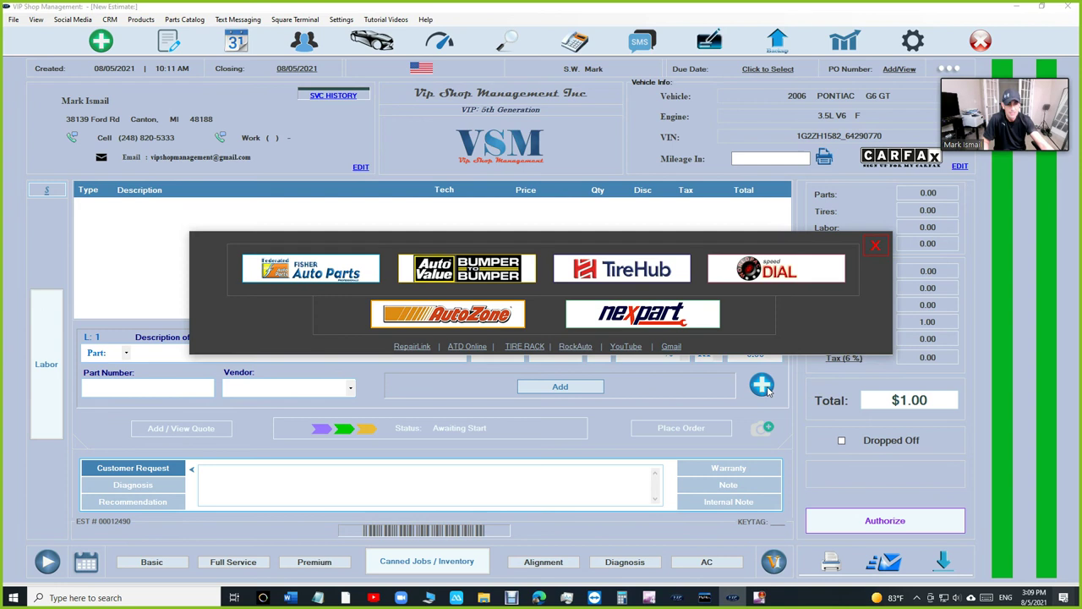
pyautogui.click(632, 321)
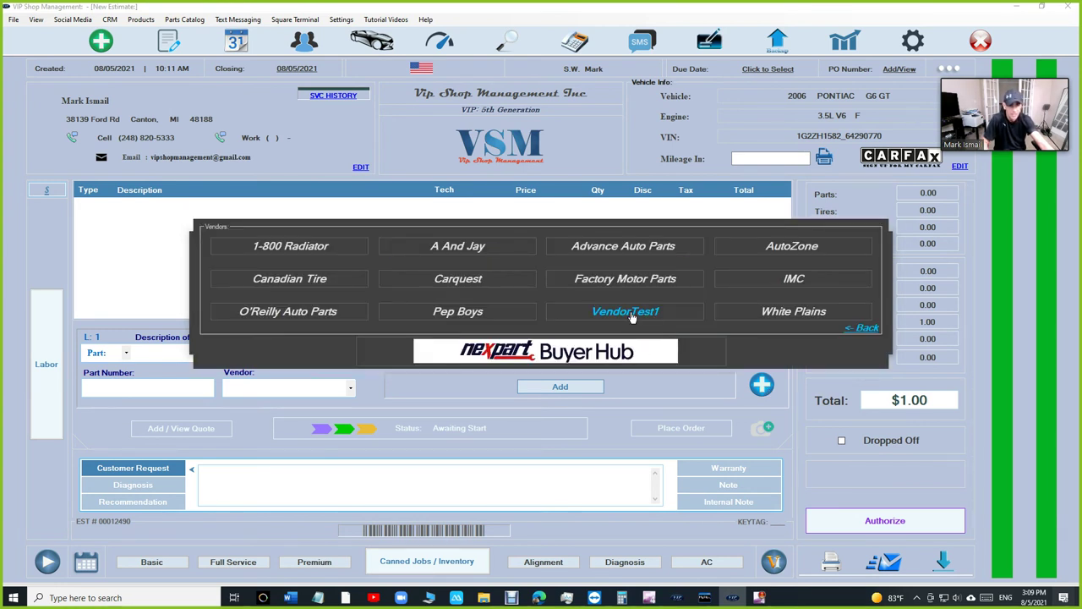
pyautogui.click(632, 312)
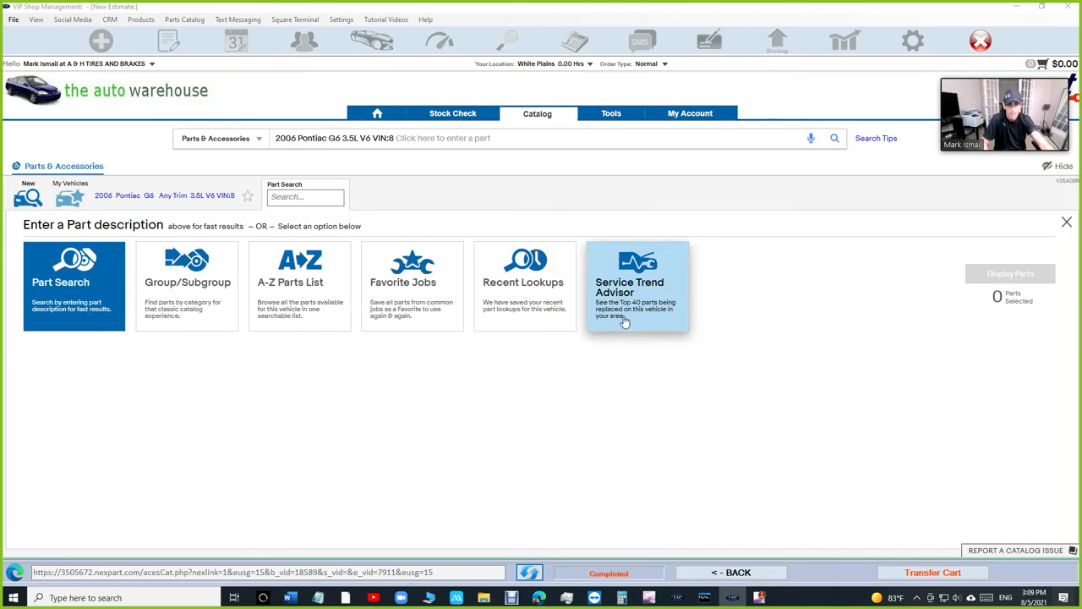
pyautogui.click(473, 140)
pyautogui.write('start')
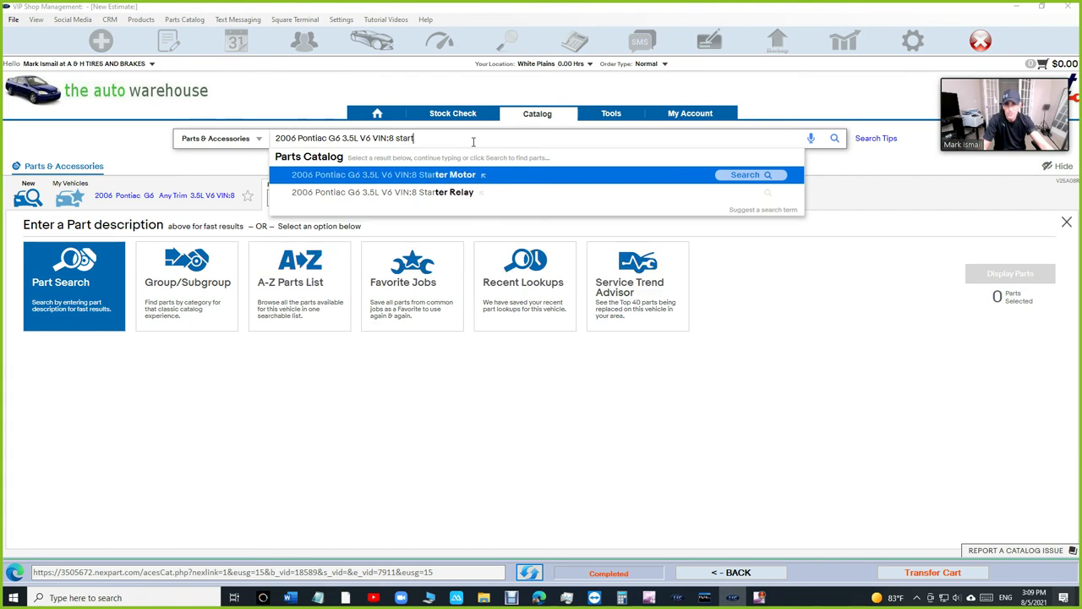
pyautogui.click(471, 175)
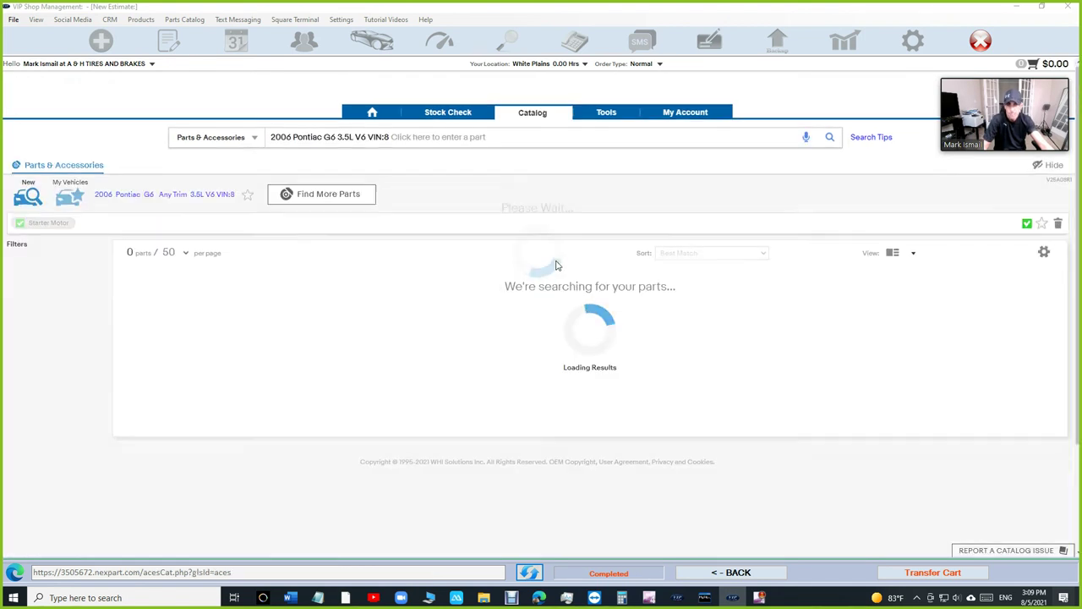
pyautogui.scroll(-3, 929, 329)
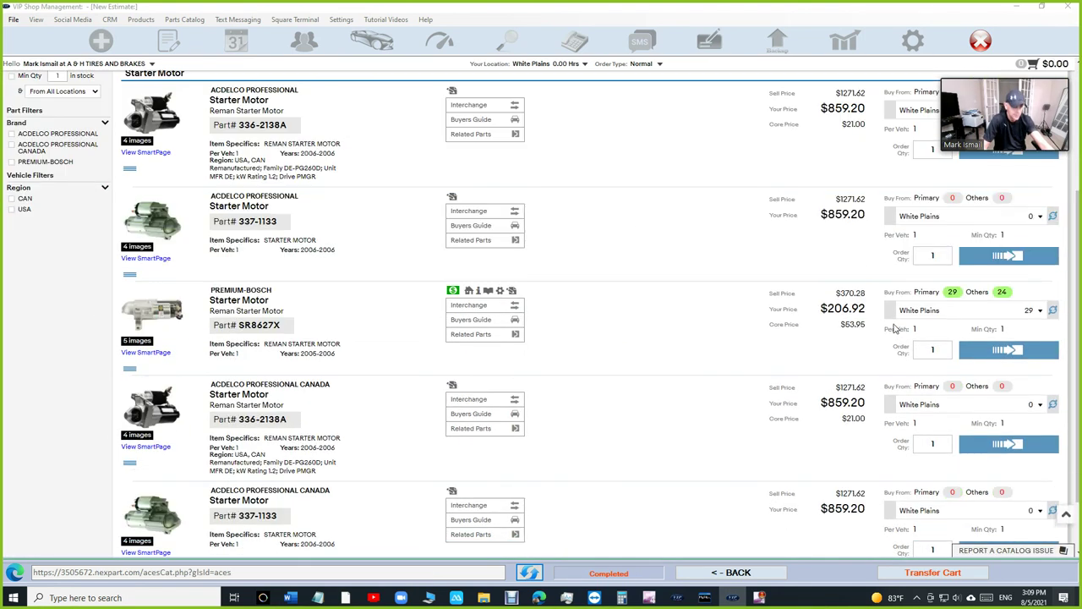
pyautogui.click(1008, 323)
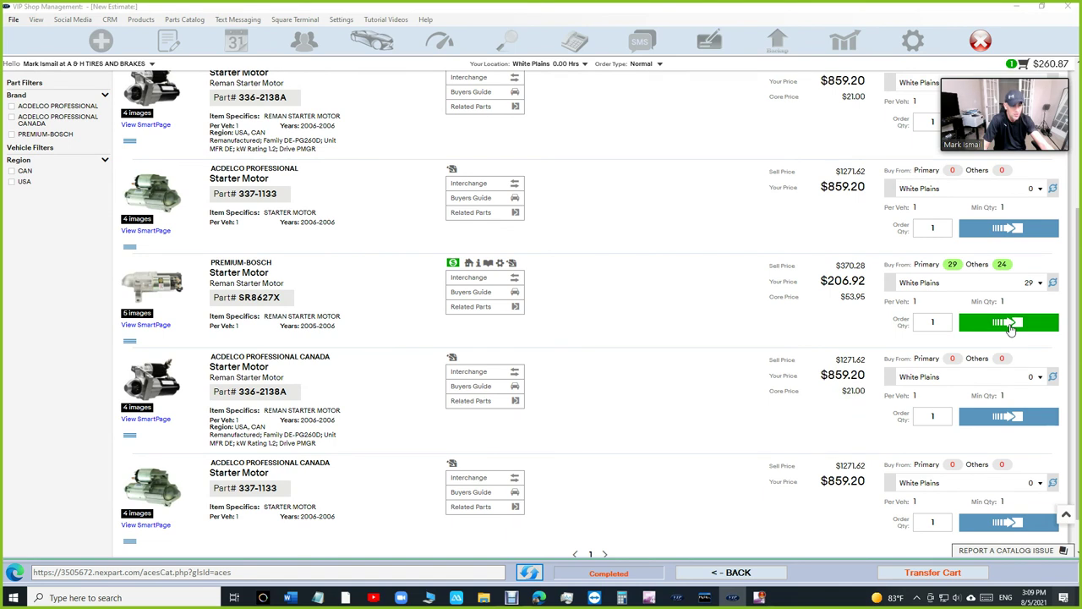
pyautogui.click(934, 574)
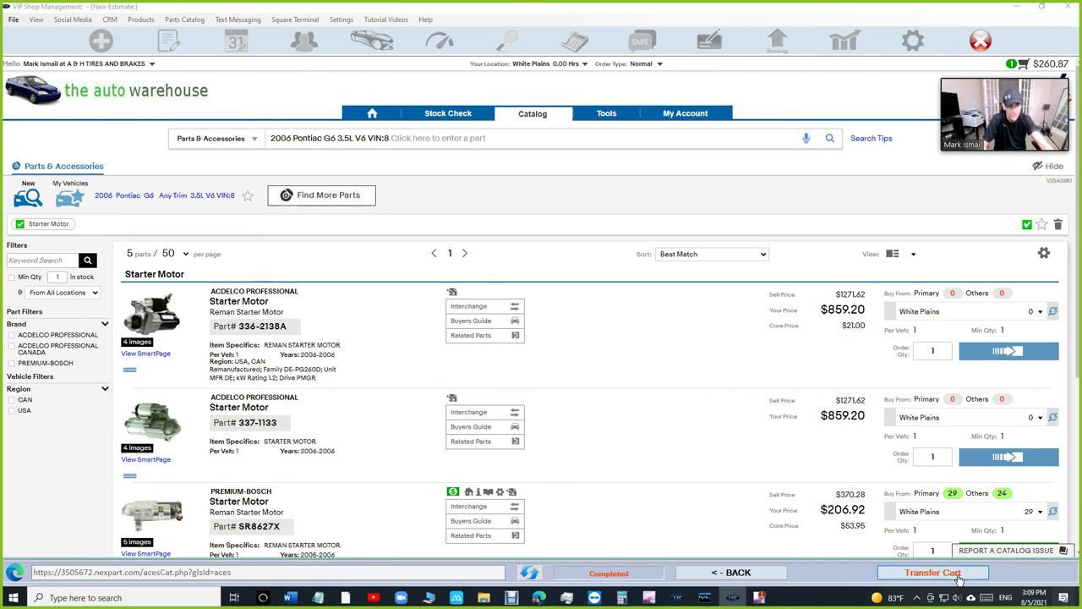
# - Transfer the SR8627X starter onto the estimate at $300.03, check its line, and begin ordering
pyautogui.click(959, 575)
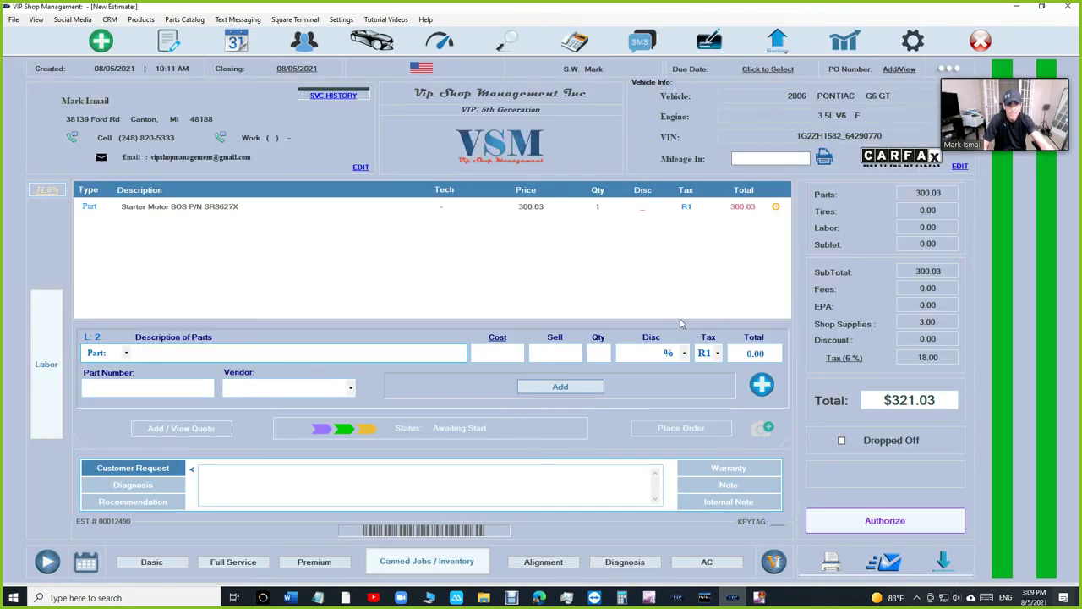
pyautogui.click(771, 210)
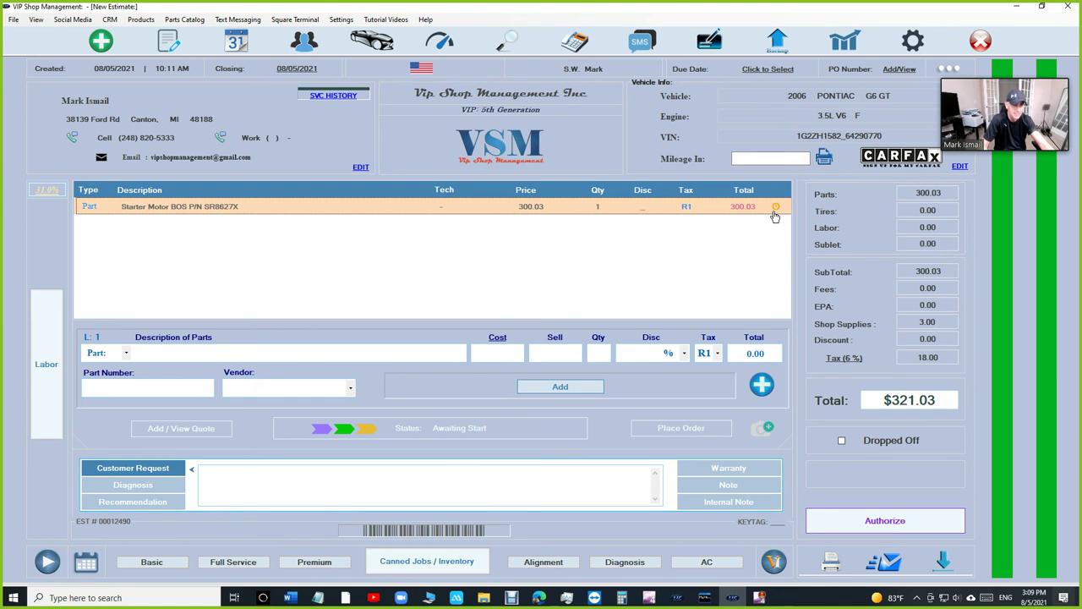
pyautogui.click(750, 211)
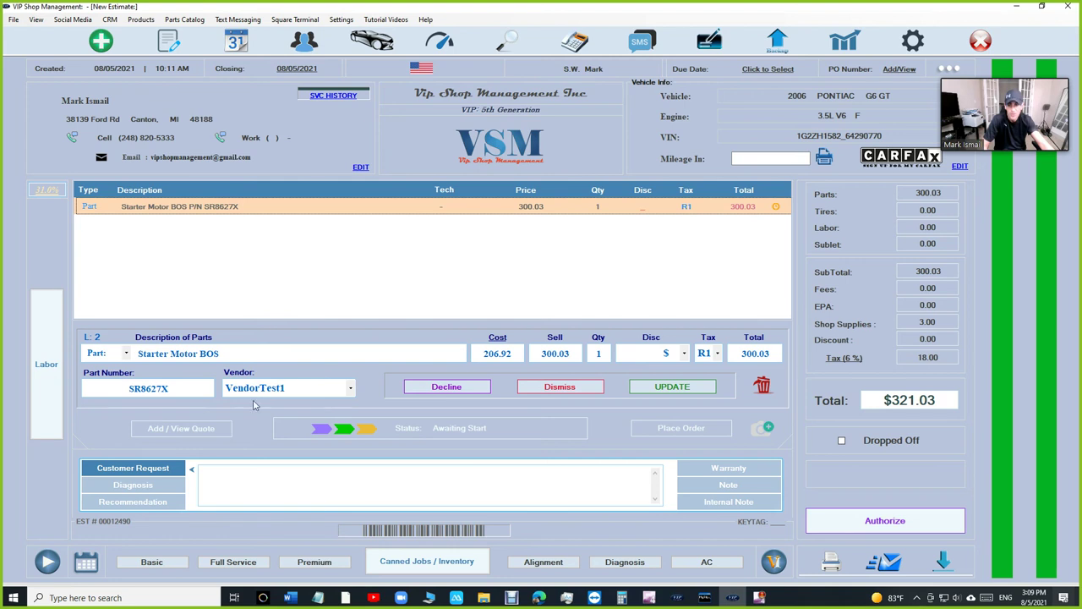
pyautogui.click(580, 387)
pyautogui.click(775, 210)
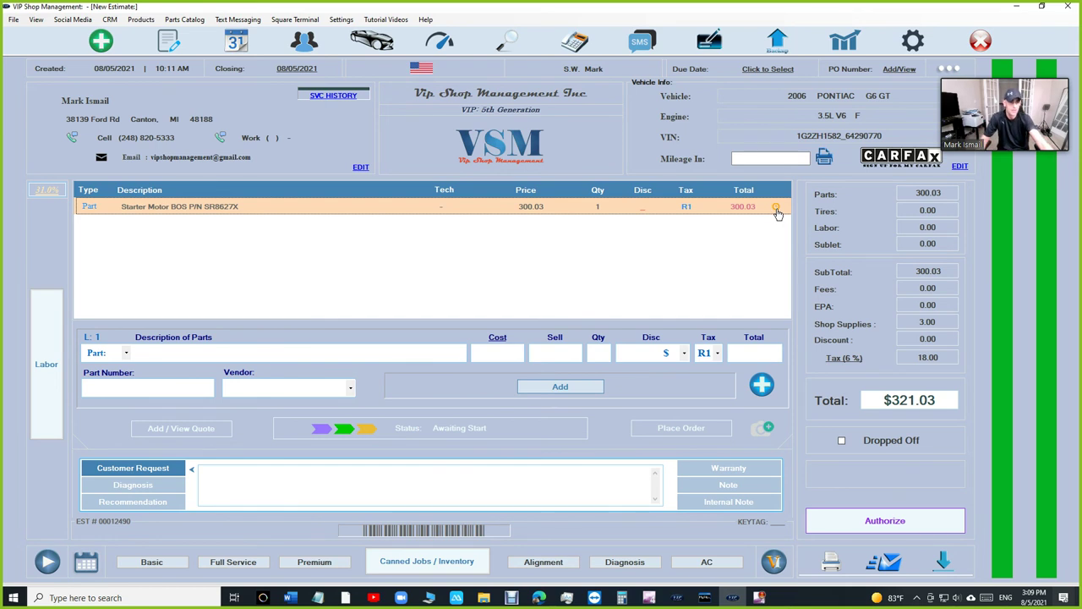
pyautogui.click(573, 217)
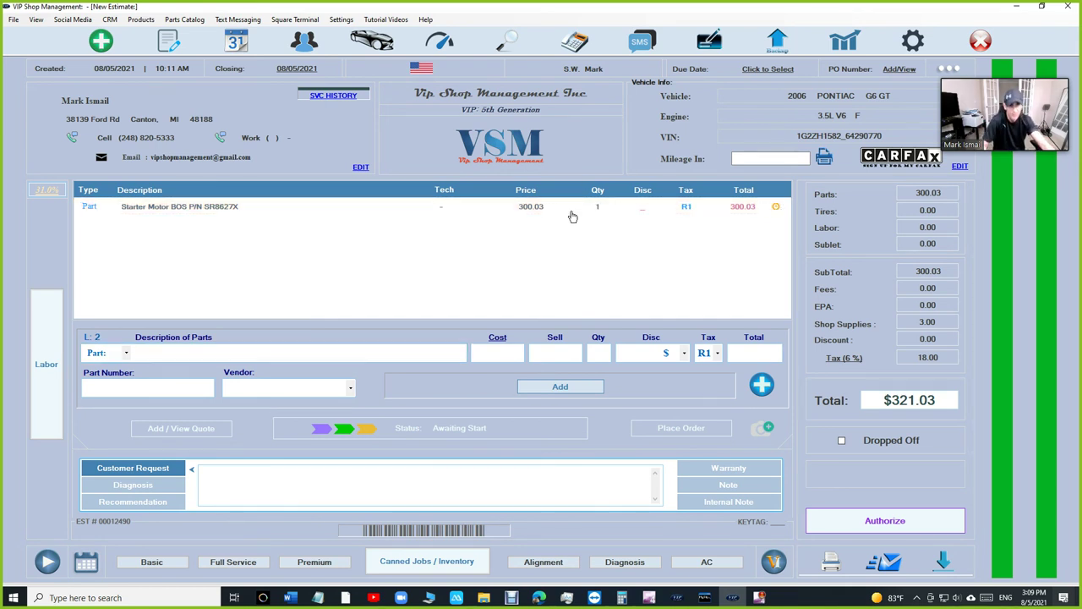
pyautogui.click(681, 428)
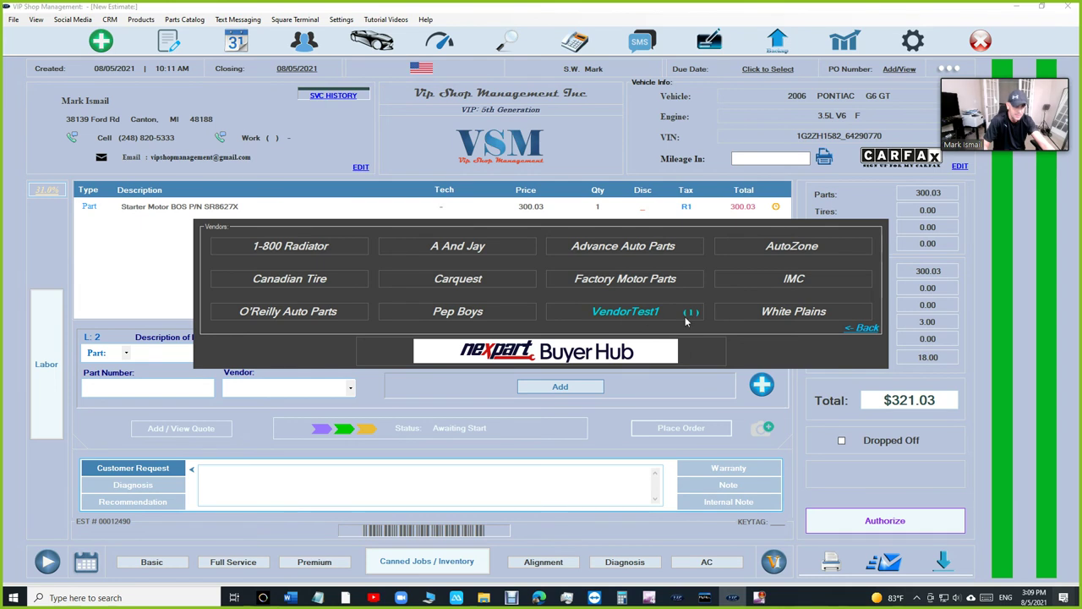
# - Order the SR8627X starter from VendorTest1's Auto Warehouse cart at $260.87 and return to the estimate
pyautogui.click(626, 312)
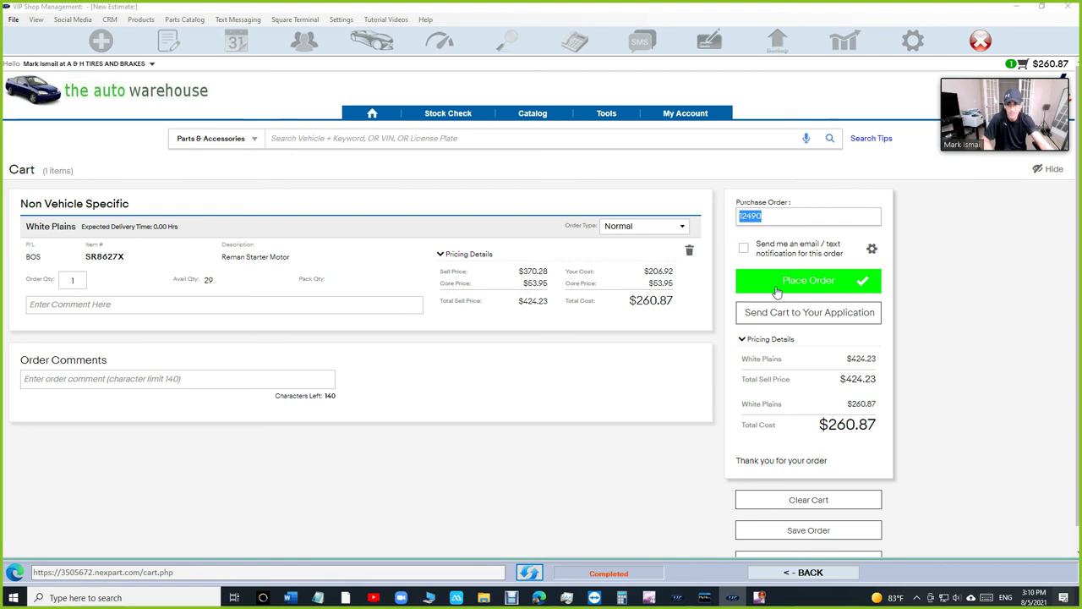
pyautogui.click(813, 282)
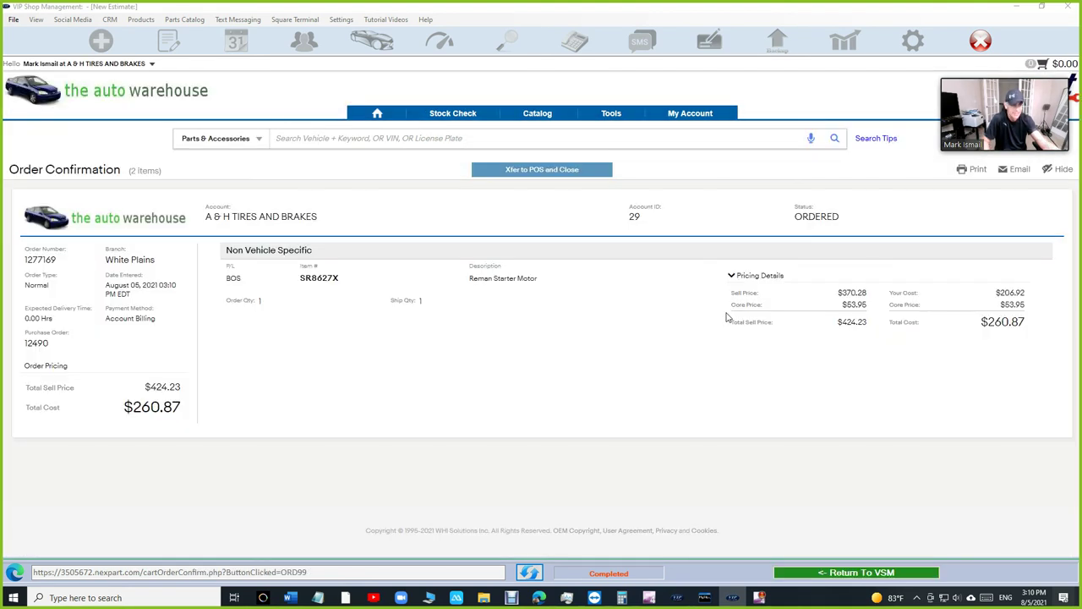
pyautogui.click(877, 574)
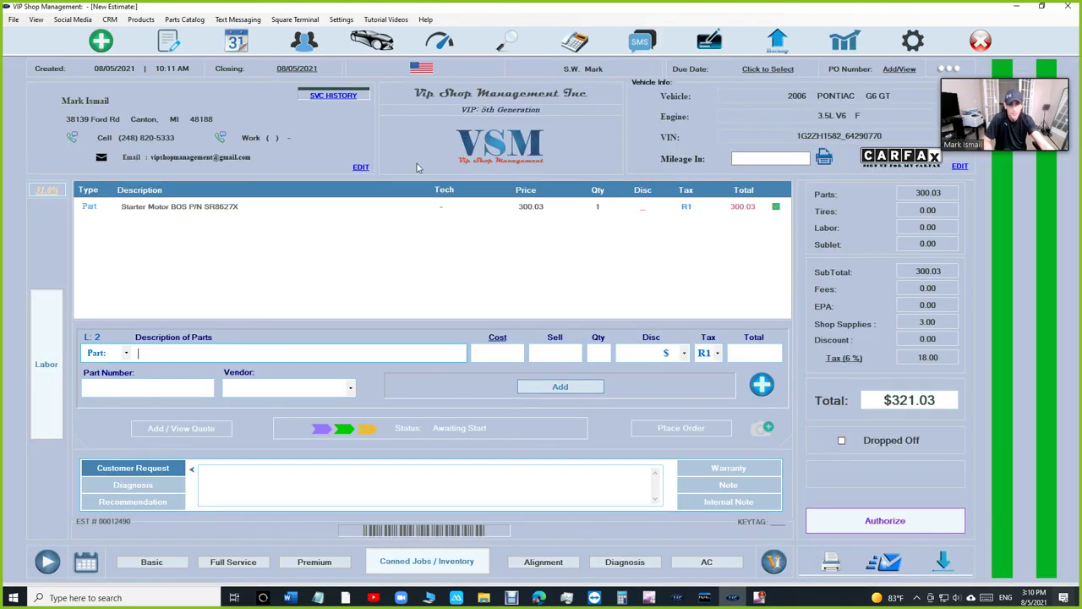
pyautogui.click(765, 210)
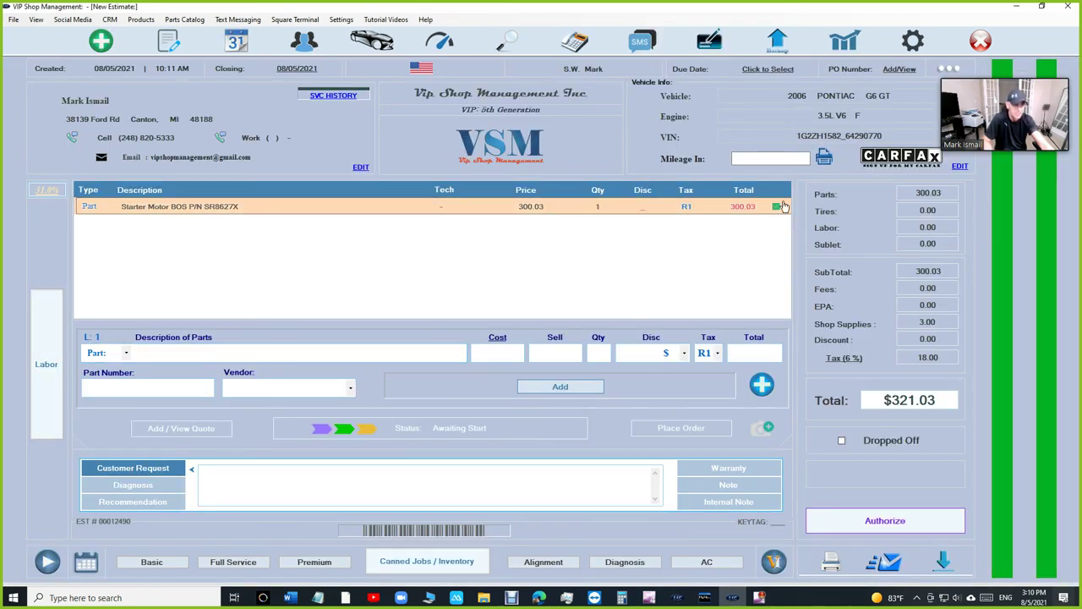
pyautogui.click(896, 70)
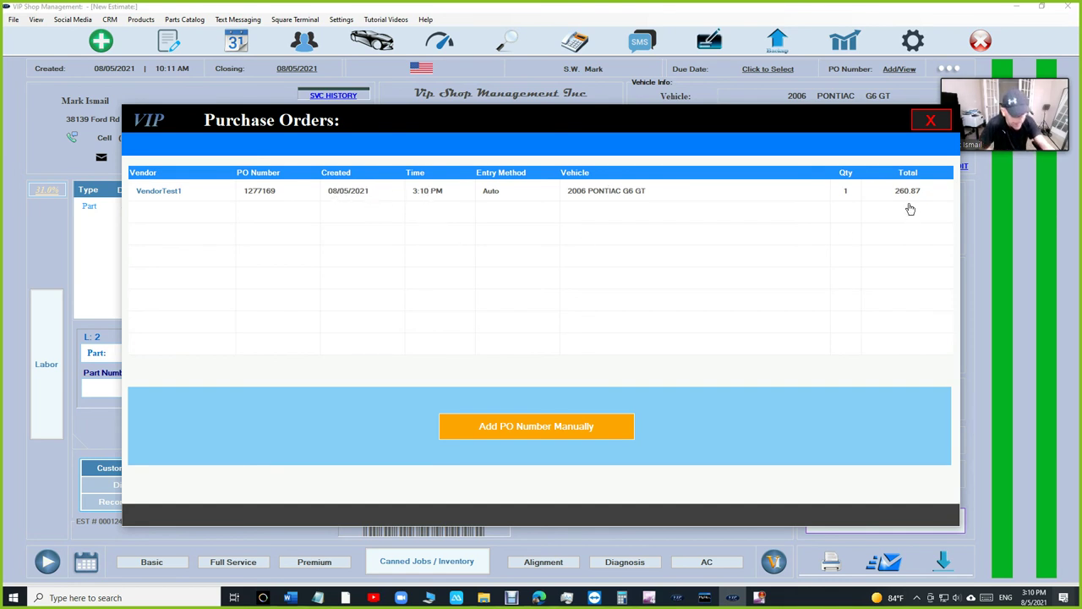
pyautogui.click(931, 123)
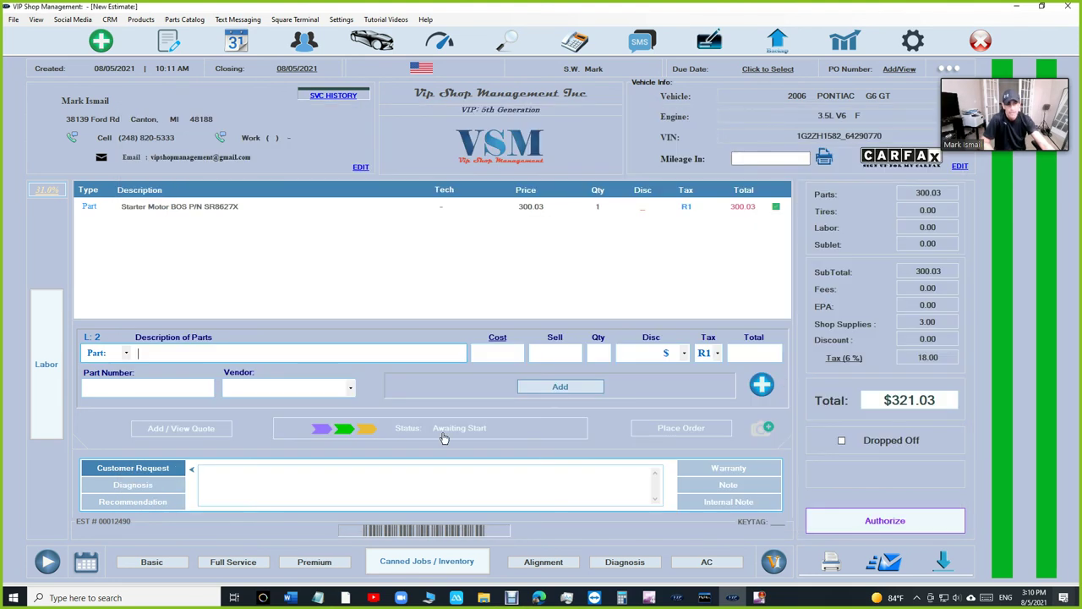
# - Search Nexpart Buyer Hub for 'fuel pump' and transfer the Bosch 67521 module assembly to the estimate at 317.07
pyautogui.click(768, 387)
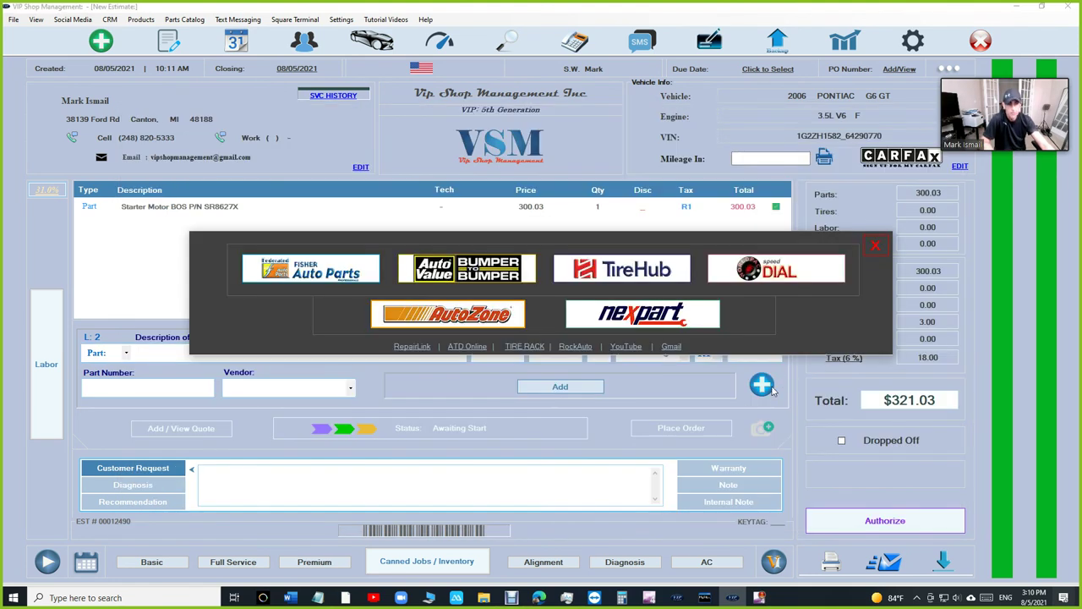
pyautogui.click(648, 322)
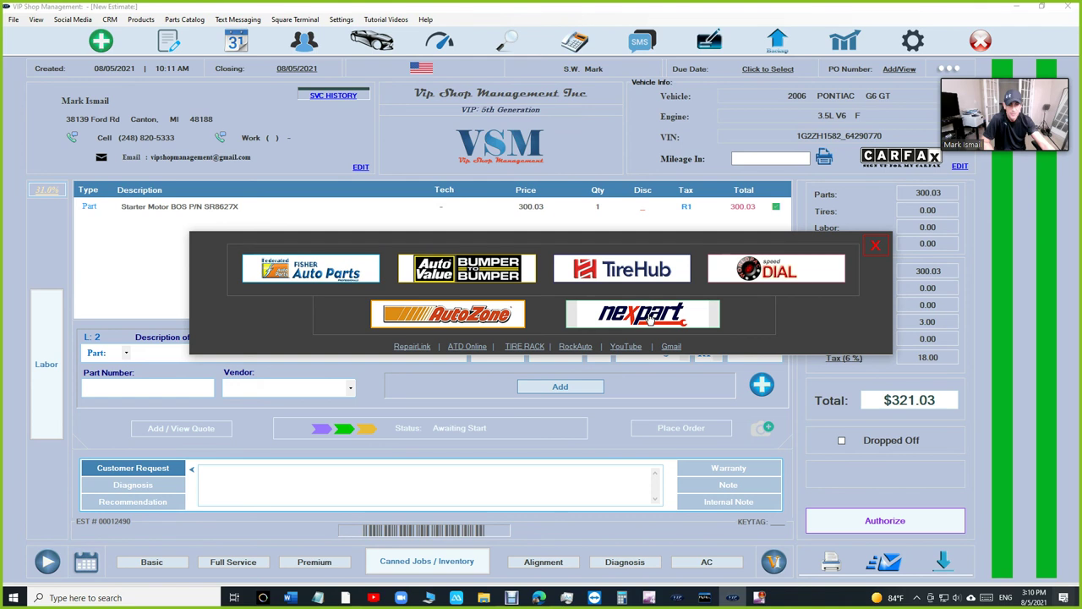
pyautogui.click(649, 317)
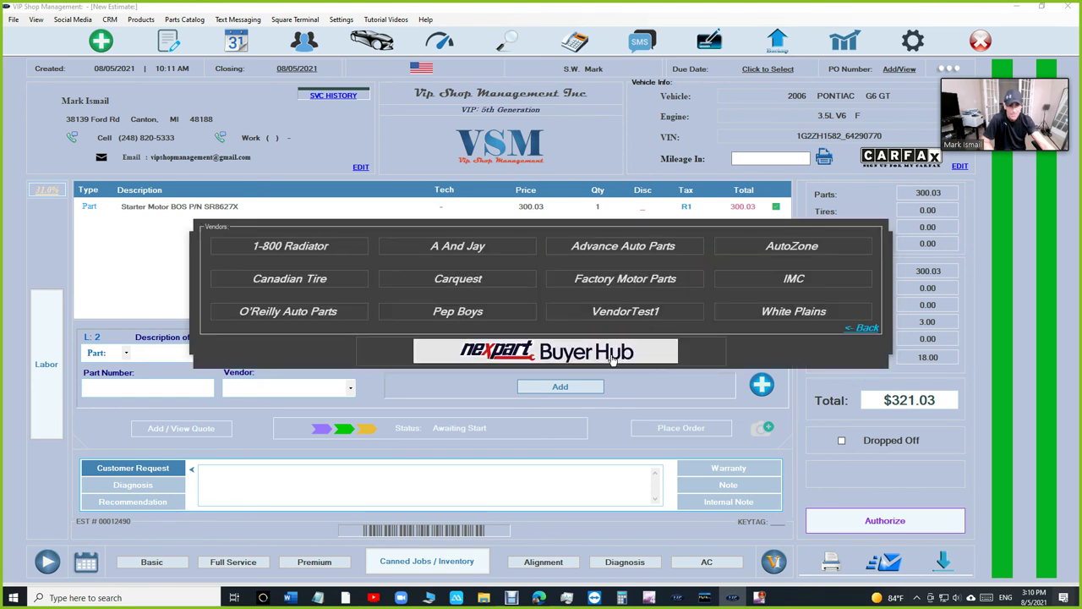
pyautogui.click(613, 359)
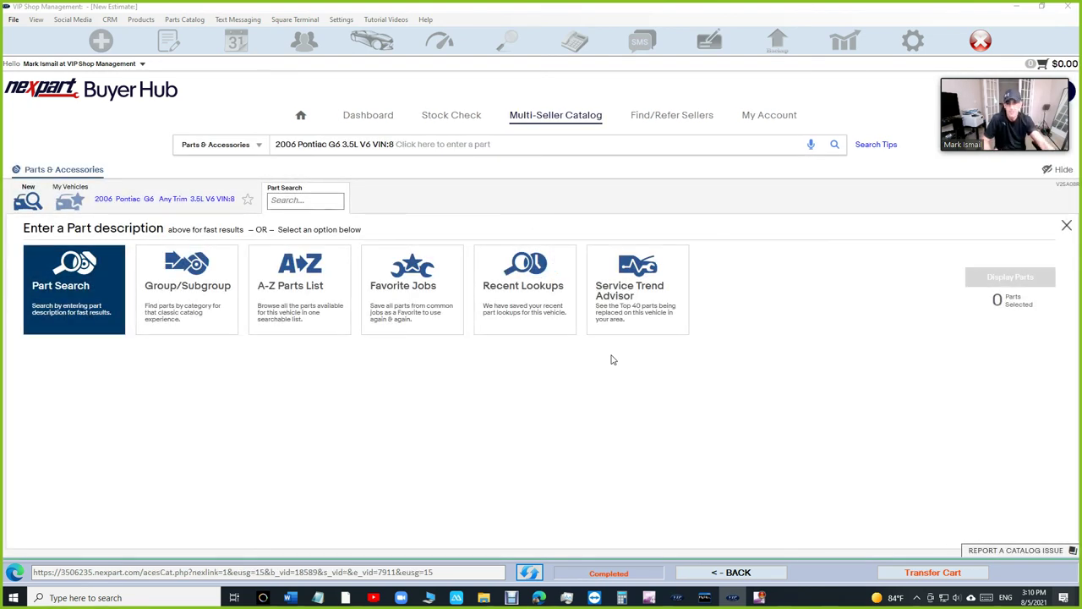
pyautogui.click(425, 146)
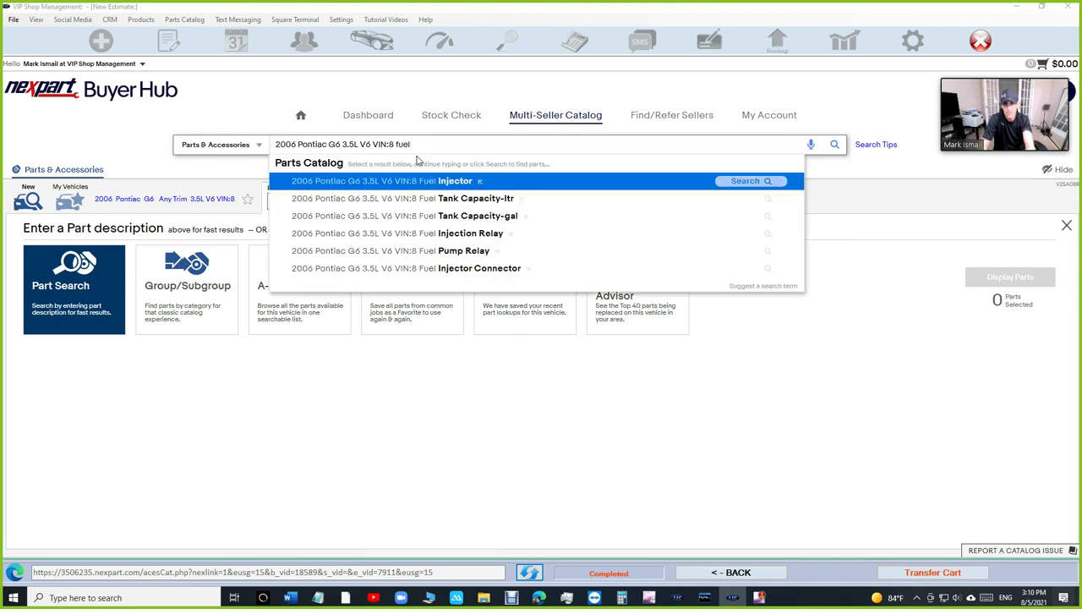
pyautogui.write('fuel pum')
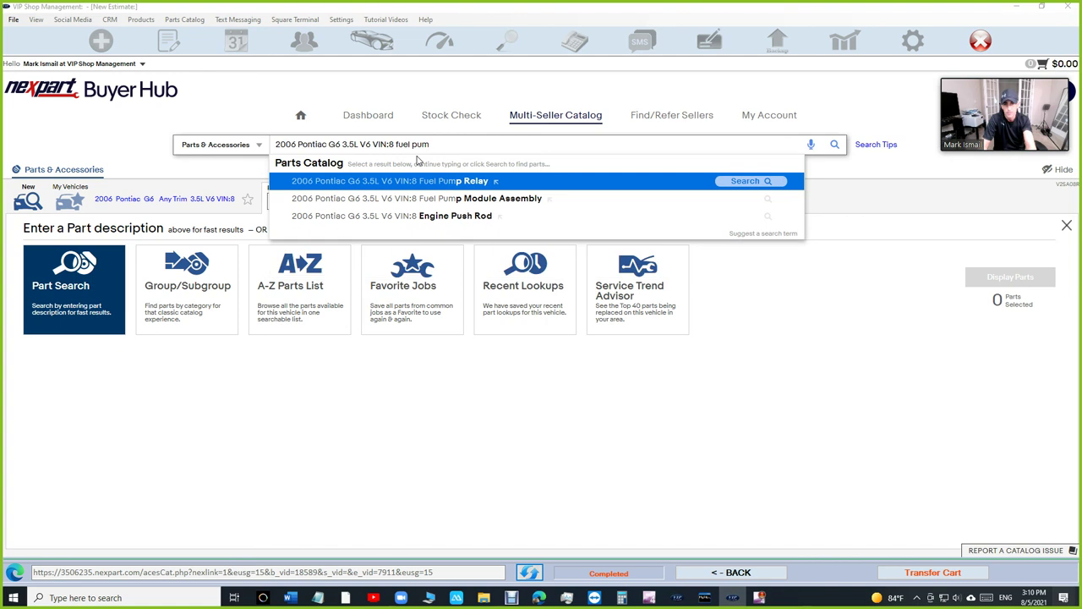
pyautogui.write('p')
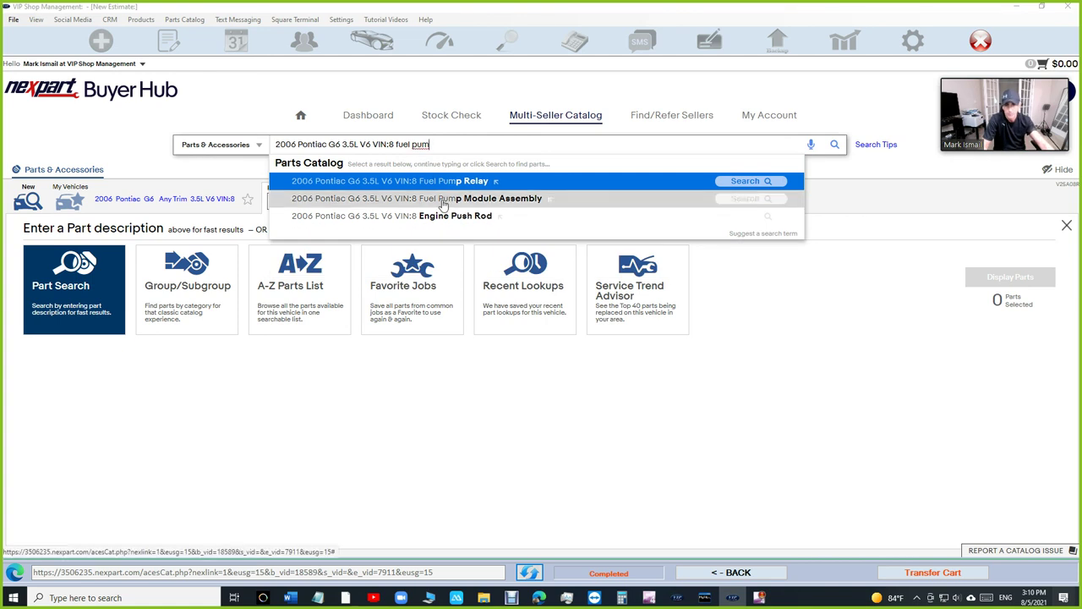
pyautogui.press('Return')
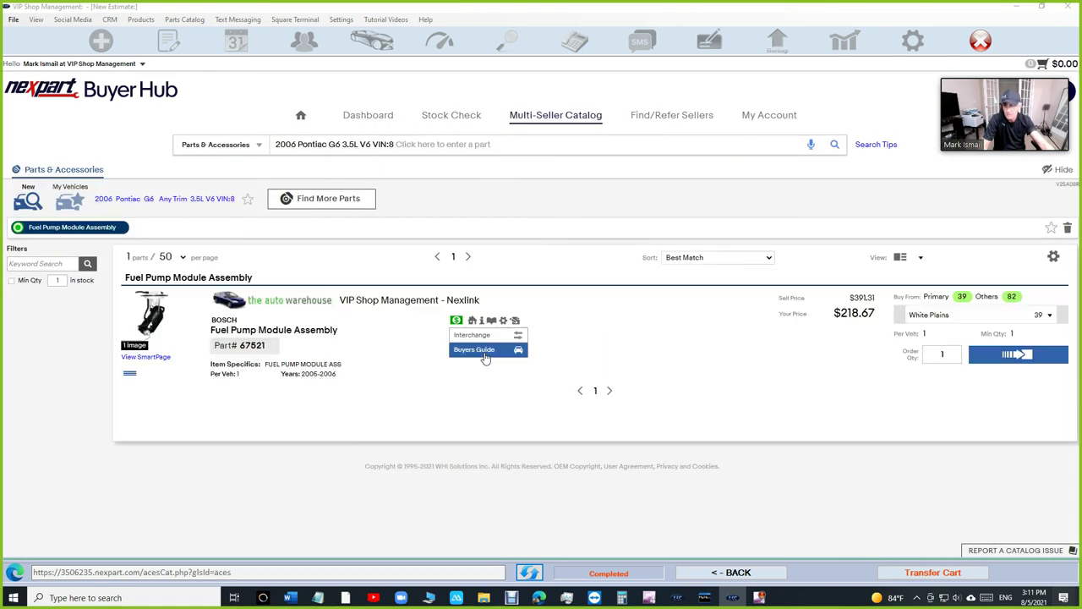
pyautogui.moveTo(157, 315)
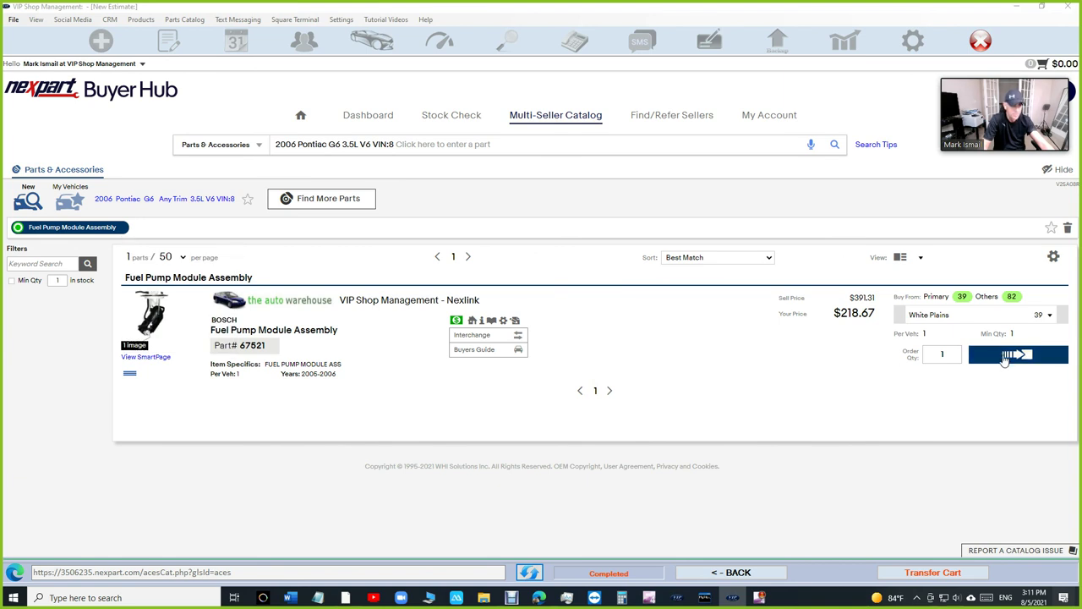
pyautogui.click(1005, 355)
pyautogui.click(933, 572)
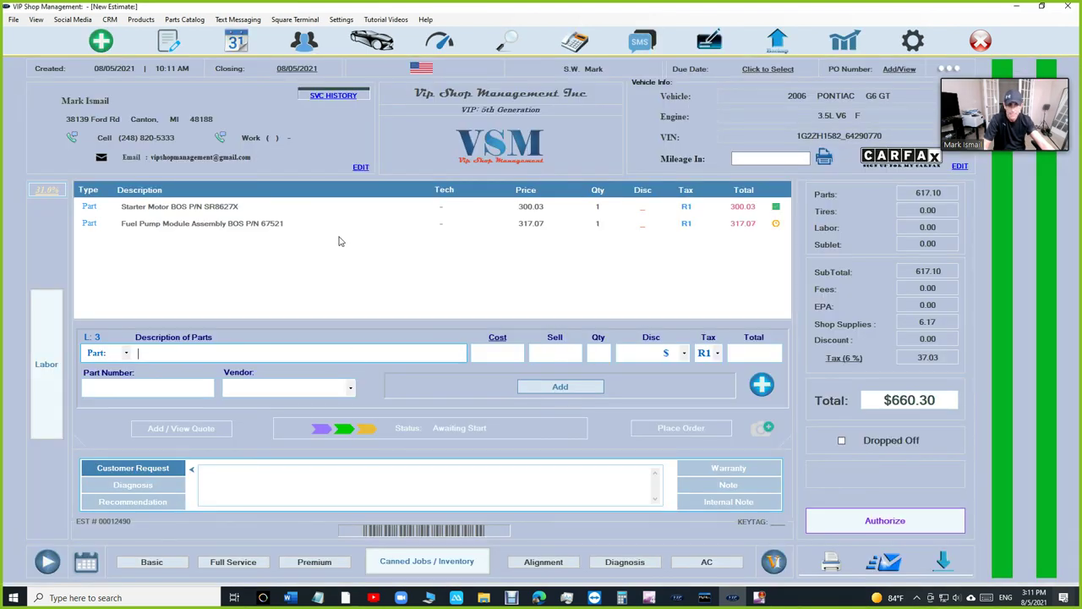
# - Order the Bosch 67521 fuel pump module from White Plains through Buyer Hub at $218.67 cost
pyautogui.click(689, 429)
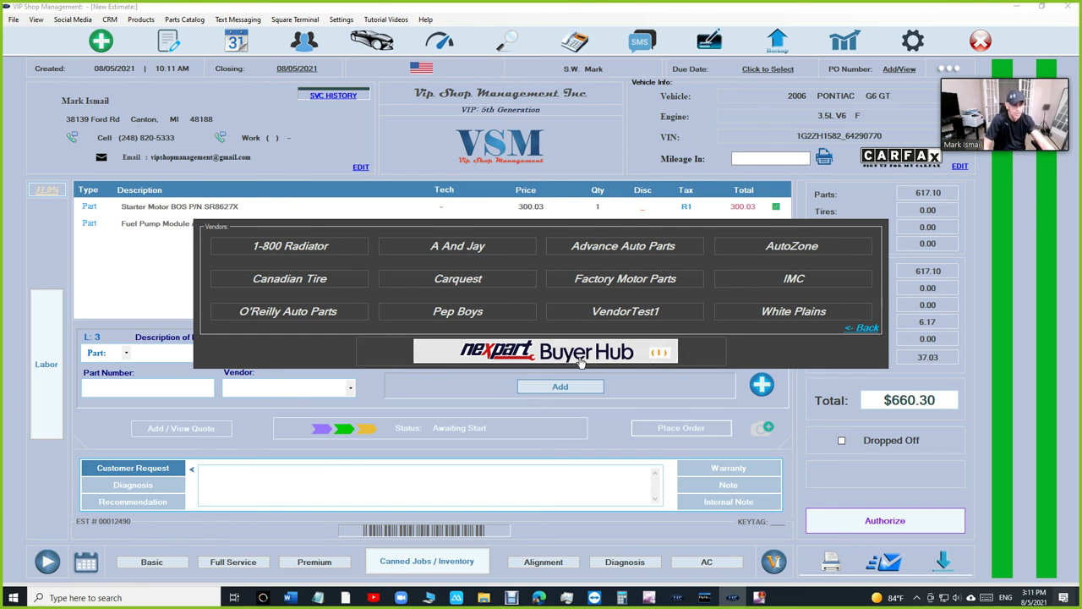
pyautogui.click(582, 356)
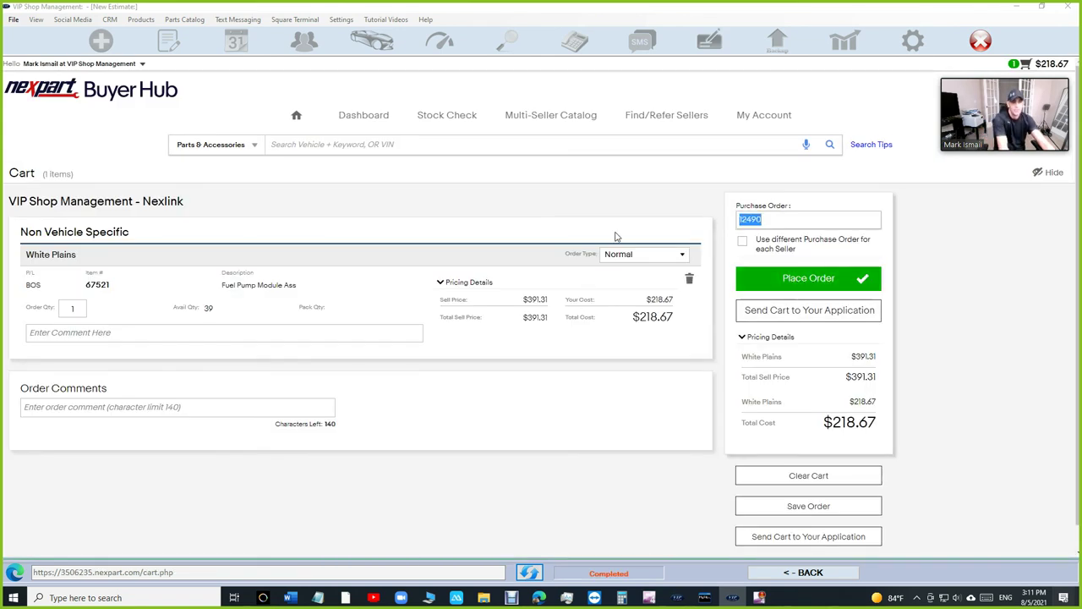
pyautogui.click(804, 278)
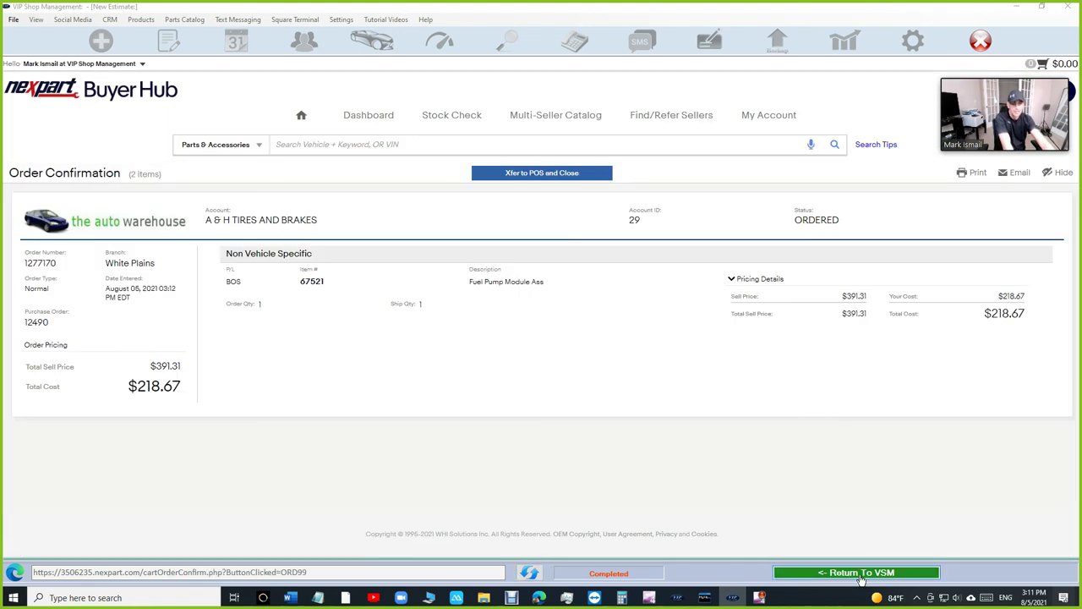
# - Return the fuel pump order to the Pontiac G6 estimate, now $660.30 with both parts ordered
pyautogui.click(861, 574)
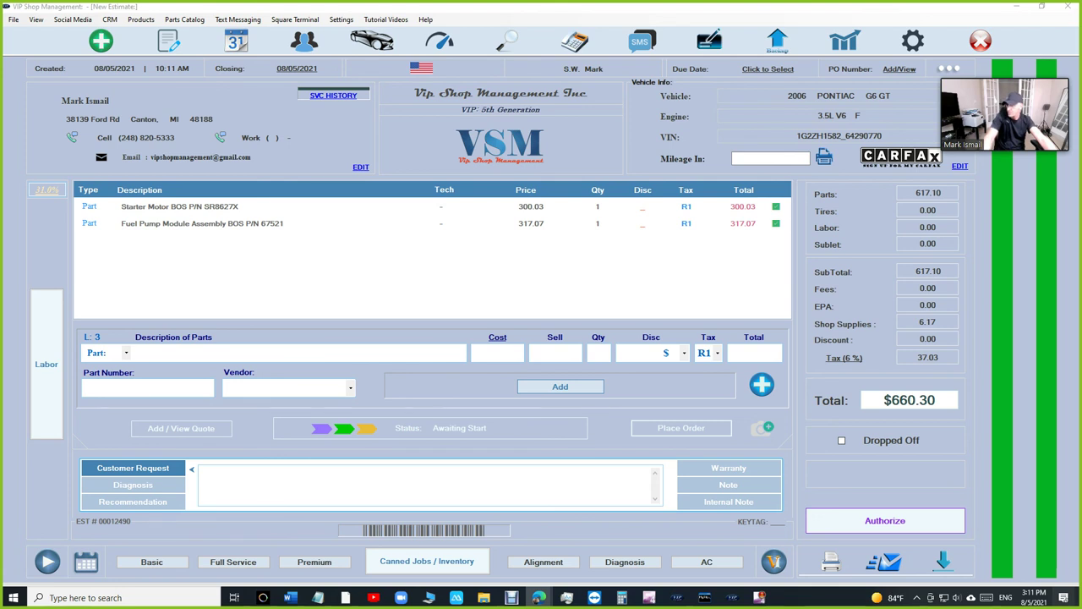
# - Switch to Edge, skip the YouTube ad, and watch the AutoZone pricing video full screen
pyautogui.hotkey('alt', 'Tab')
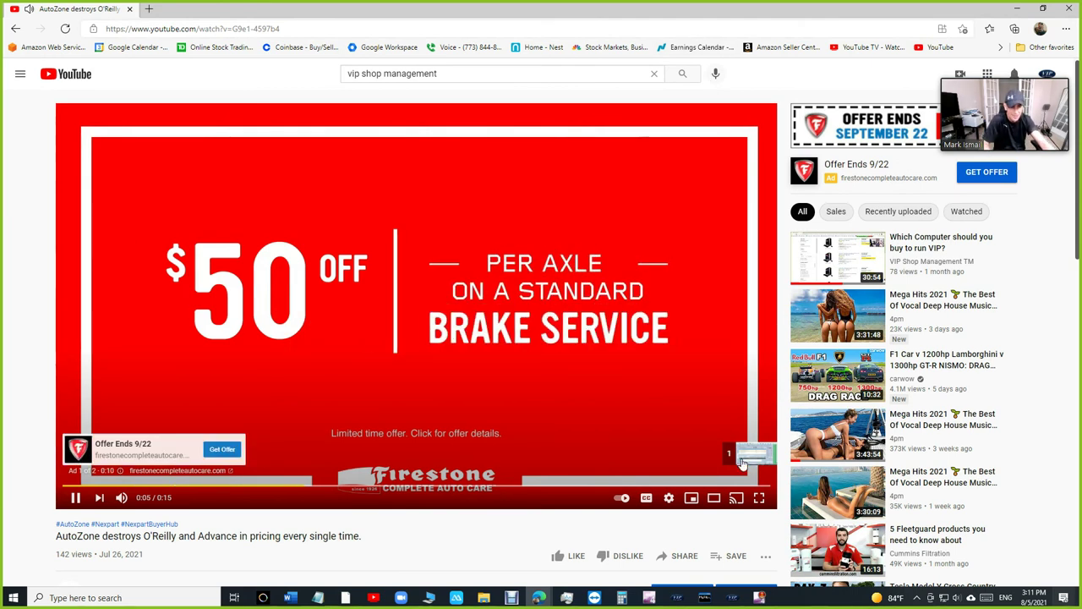
pyautogui.click(742, 457)
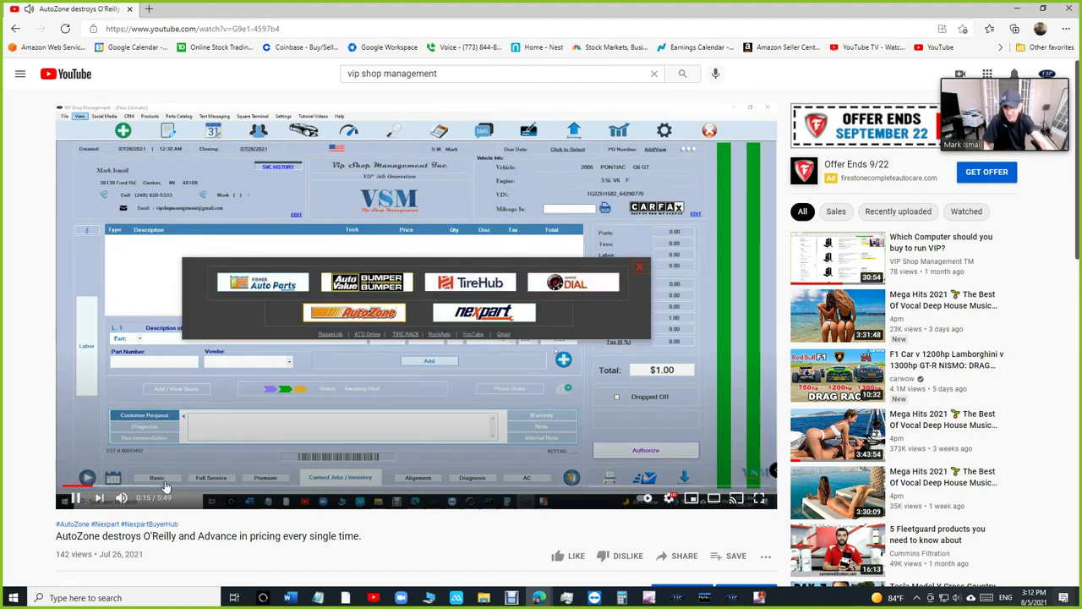
pyautogui.doubleClick(464, 283)
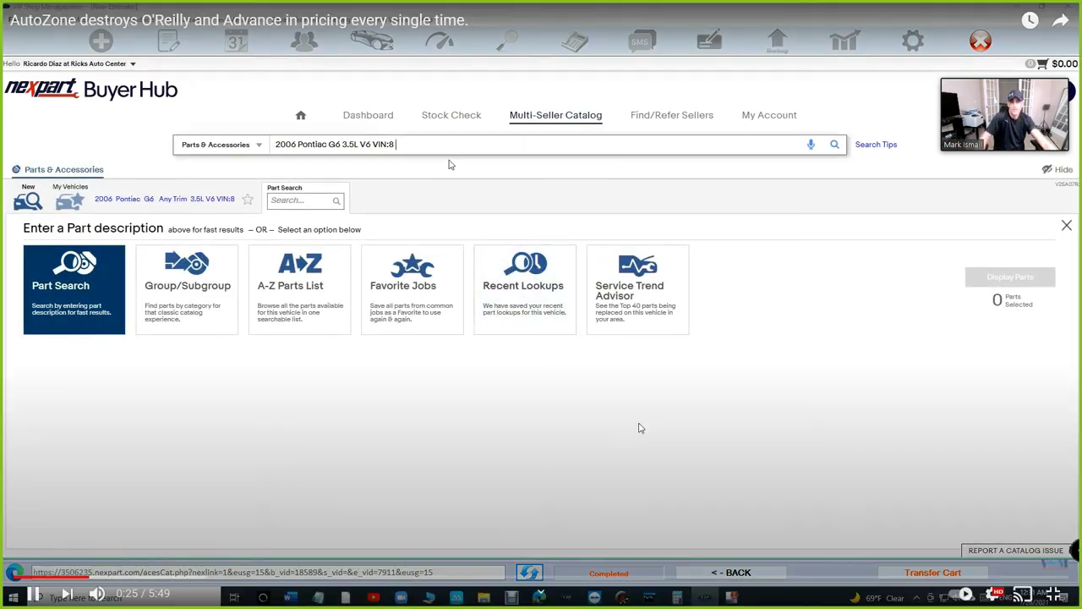
# - Skip ahead to the fuel pump price results, pausing briefly before resuming playback
pyautogui.click(131, 577)
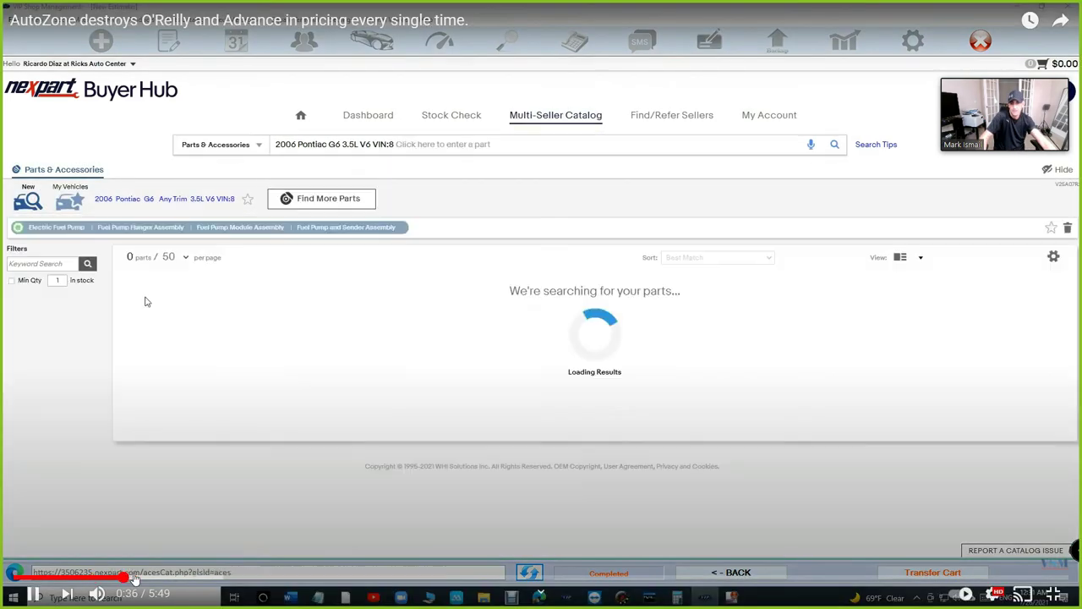
pyautogui.click(151, 577)
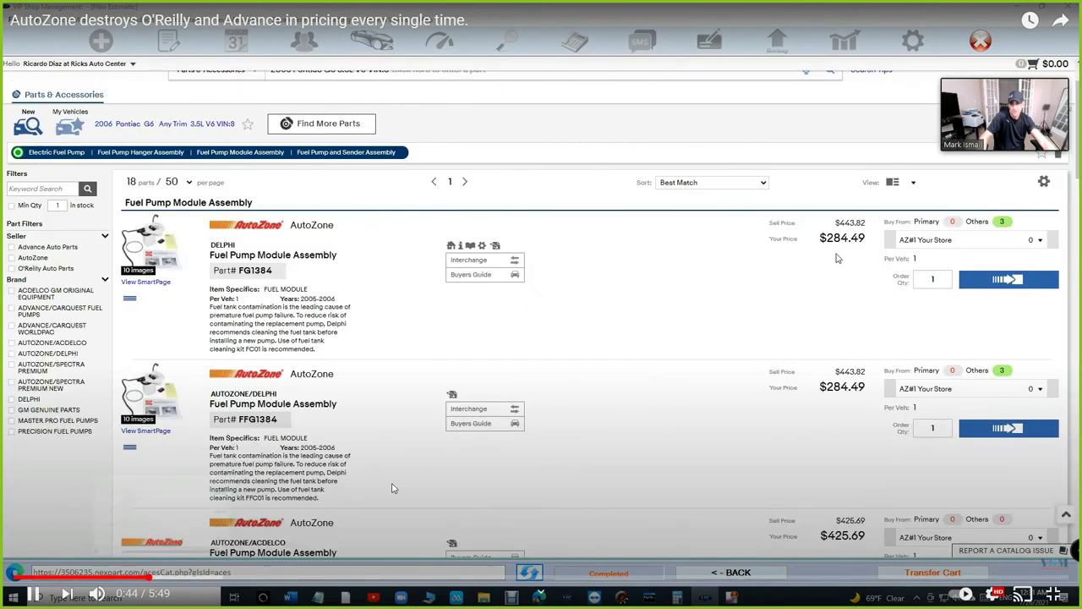
pyautogui.click(440, 471)
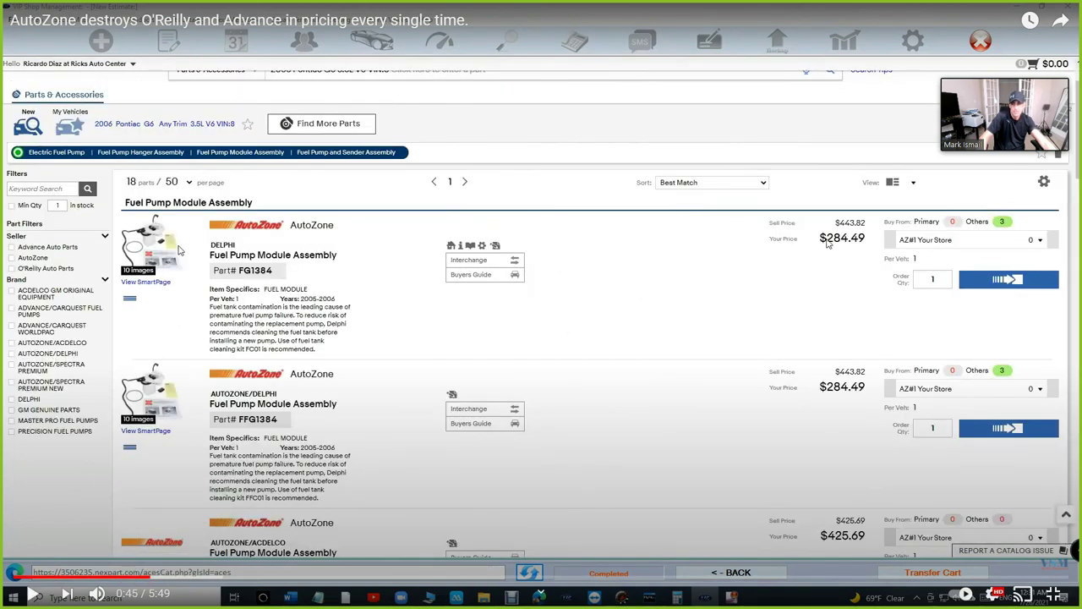
pyautogui.click(244, 261)
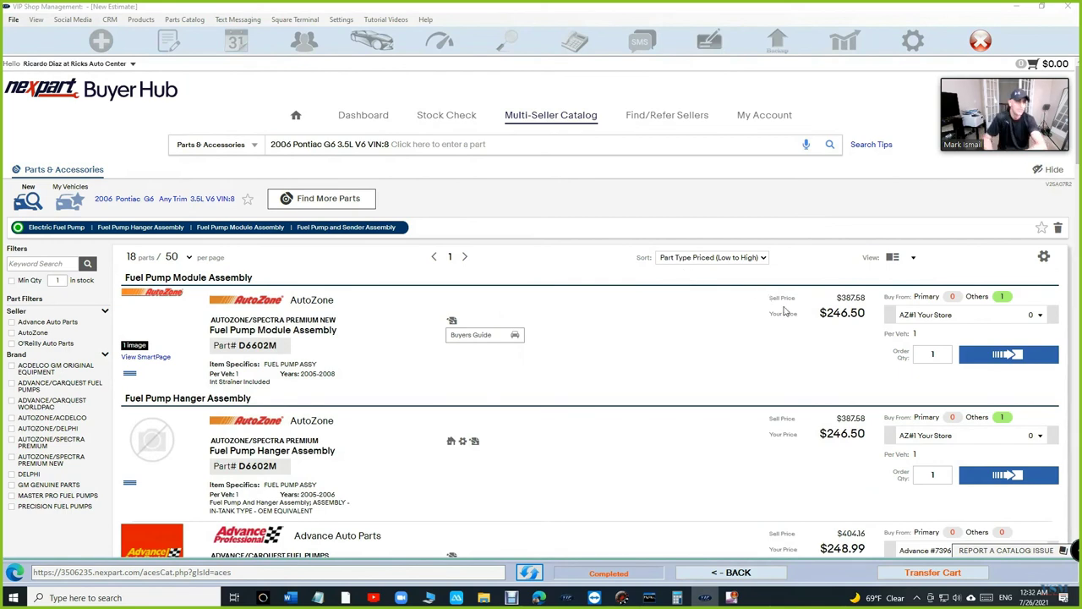
pyautogui.moveTo(819, 313); pyautogui.dragTo(864, 321)
pyautogui.click(863, 314)
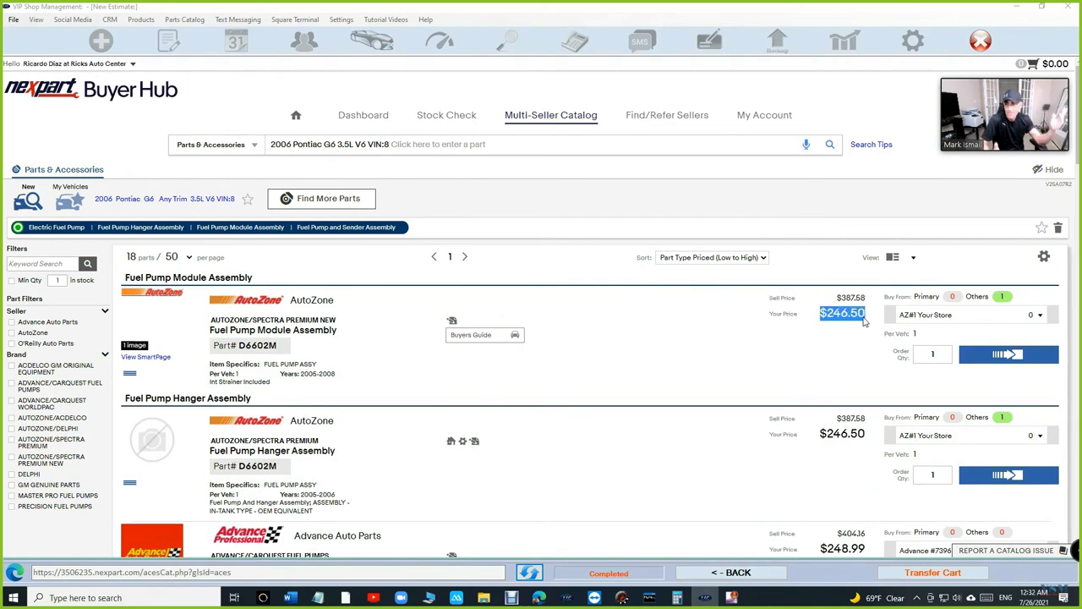
pyautogui.scroll(-10, 864, 321)
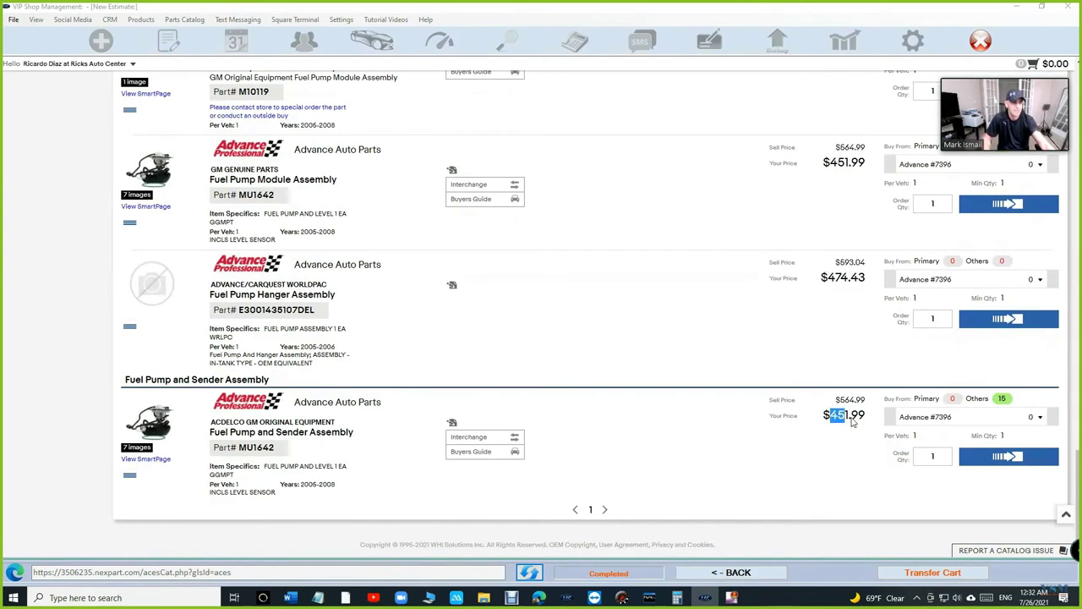